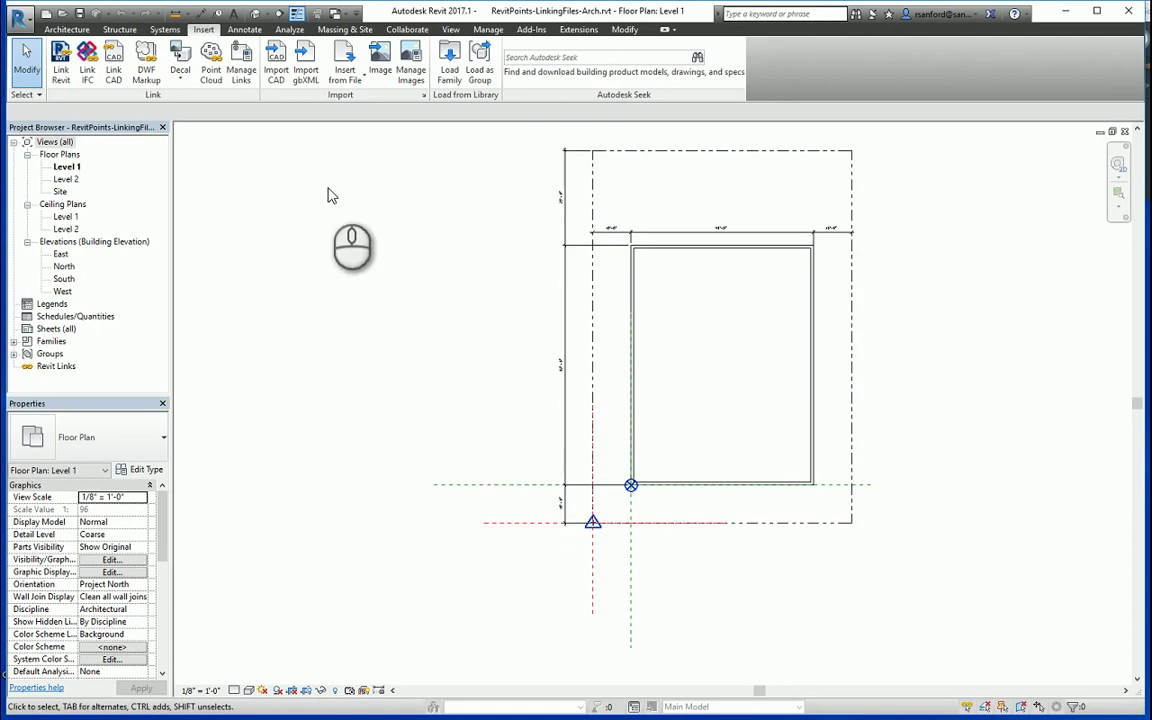
- Link RevitPoints-LinkingFiles-StrGridOrigin.rvt into Level 1 with Auto - Origin to Origin positioning
left_click(62, 64)
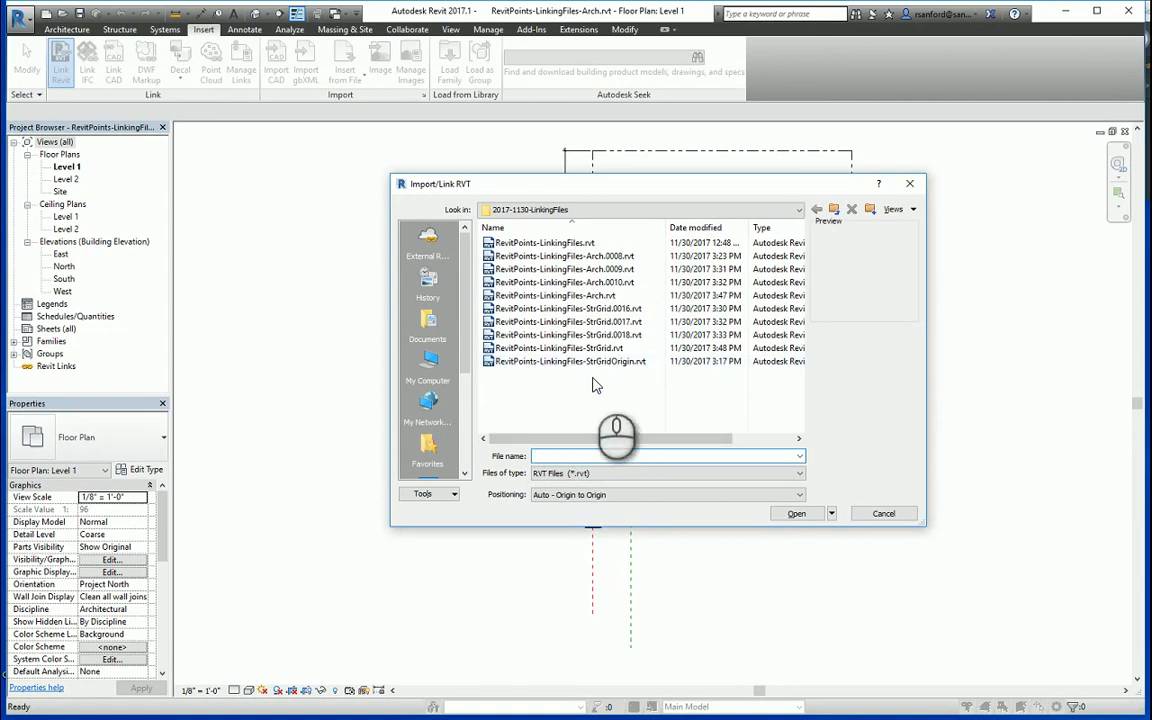
left_click(581, 362)
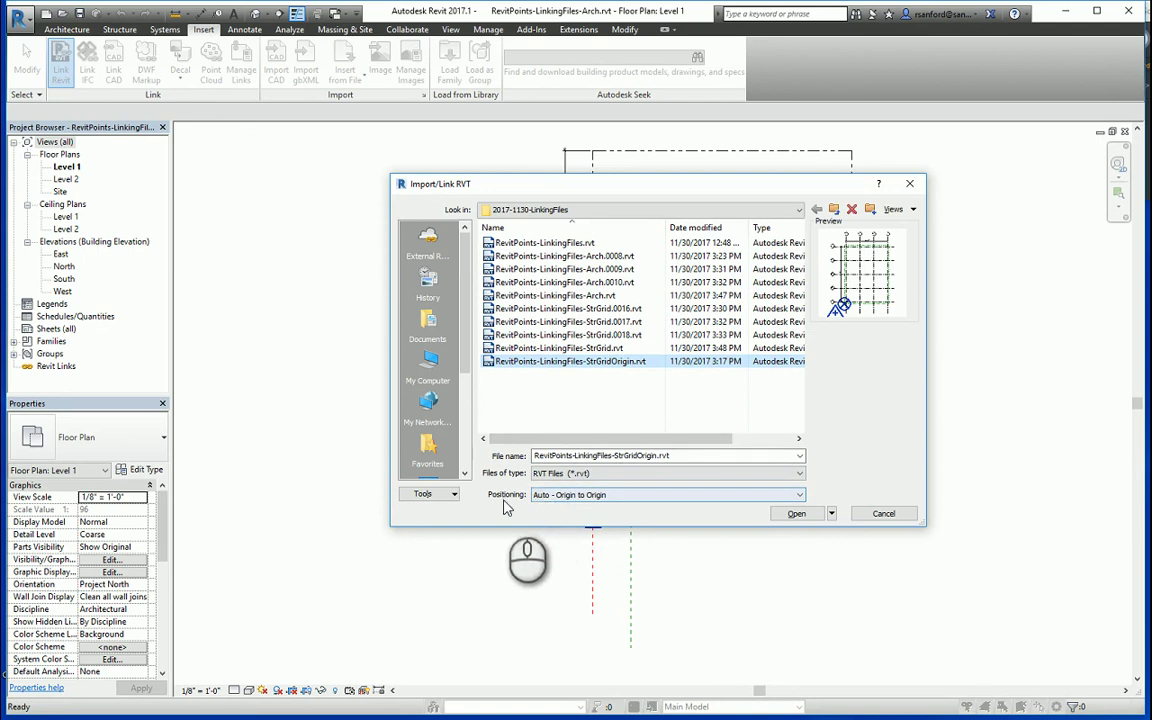
left_click(622, 500)
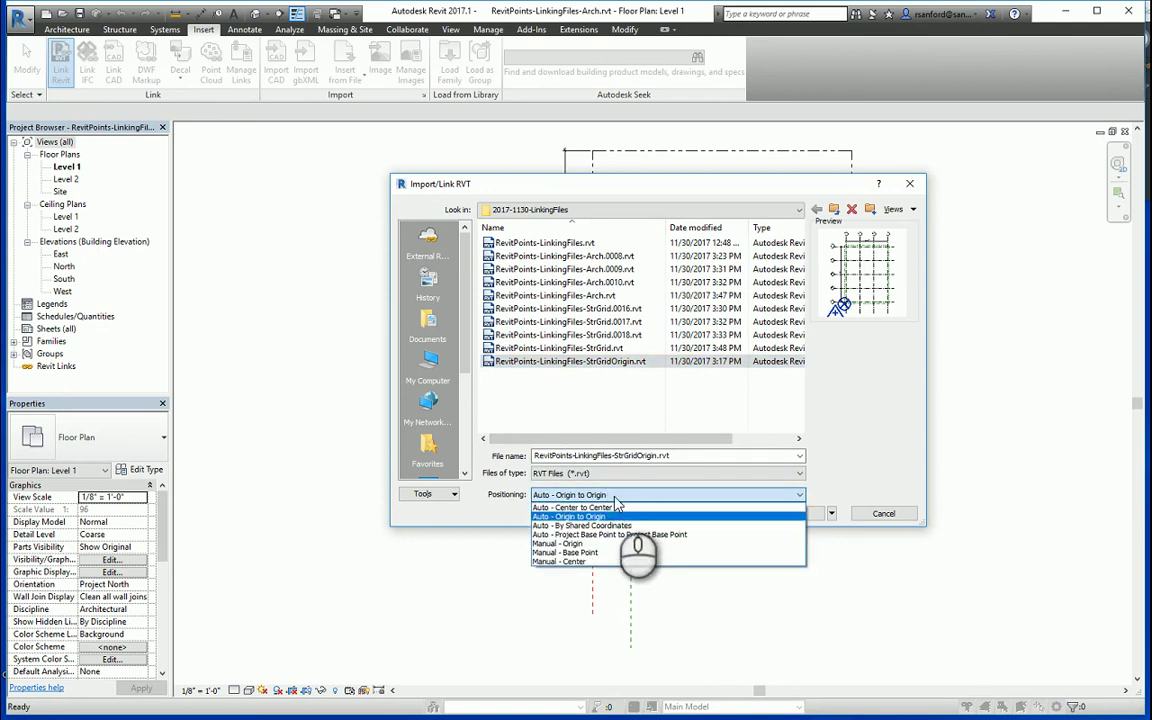
left_click(615, 497)
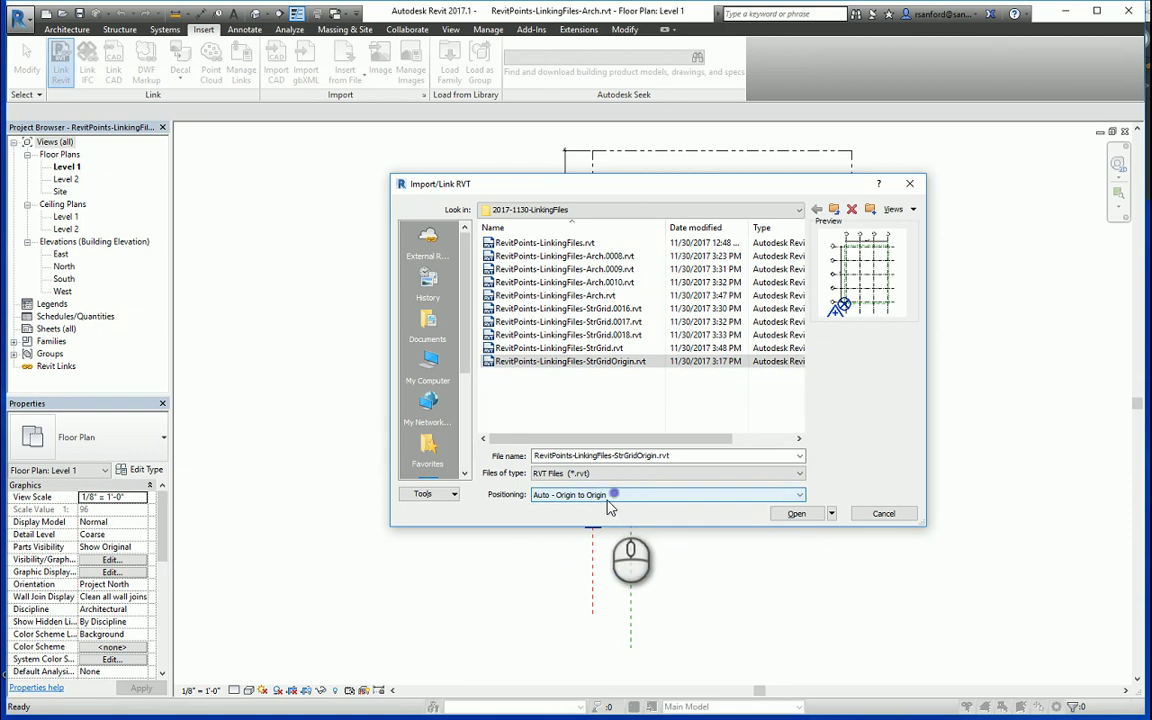
left_click(795, 514)
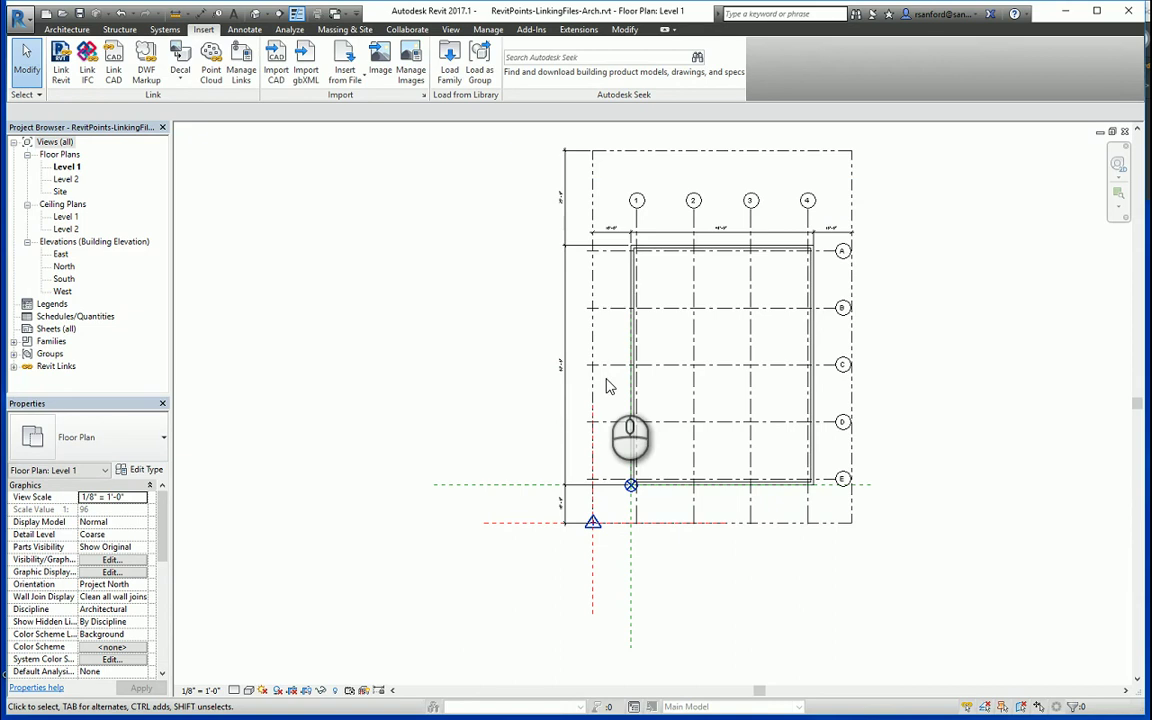
- Select and deselect the StrGridOrigin link, then undo the link and confirm with Yes
left_click(660, 420)
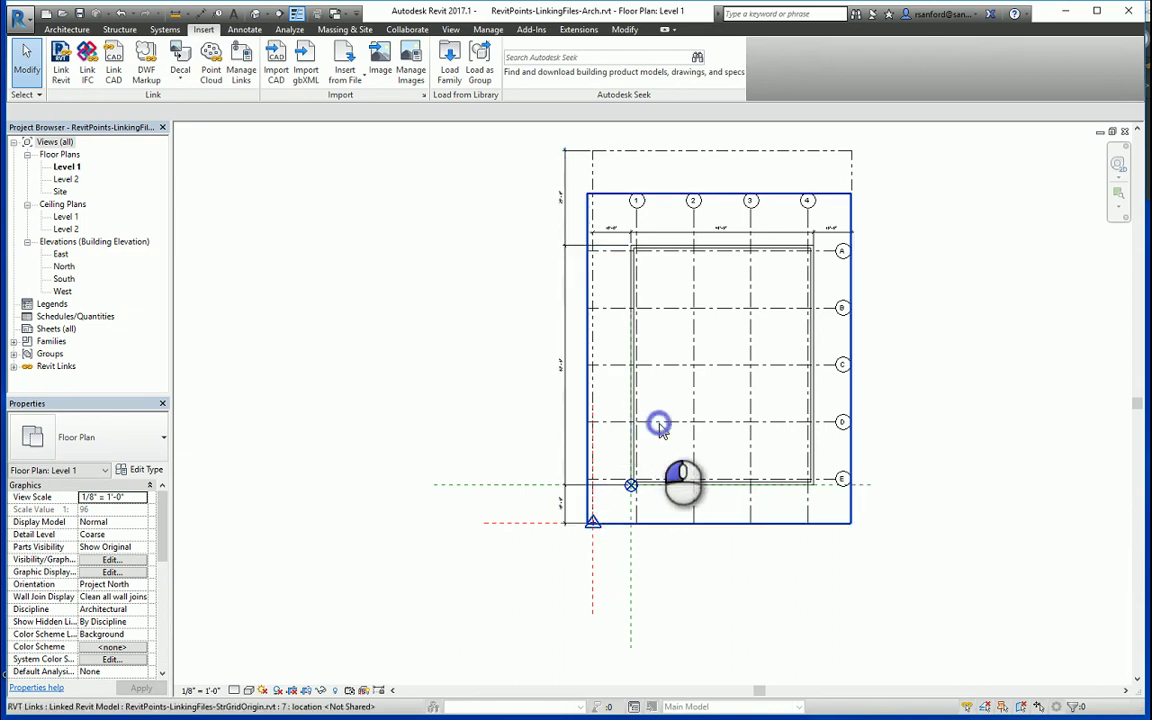
left_click(660, 435)
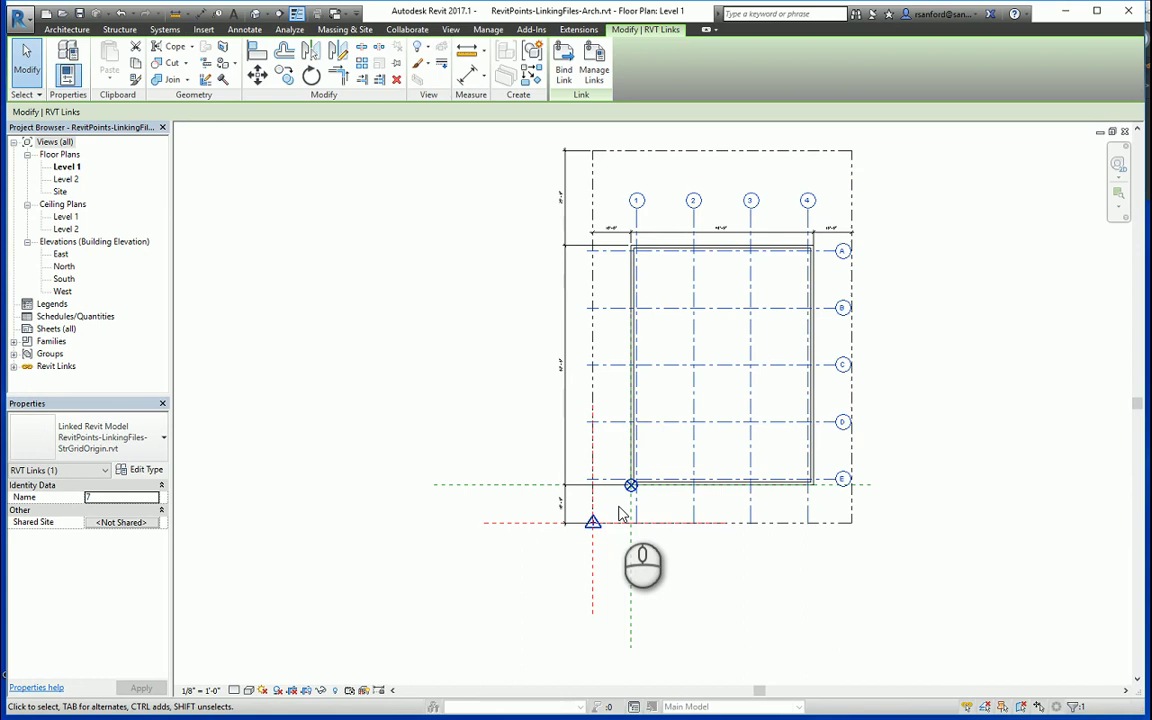
left_click(477, 385)
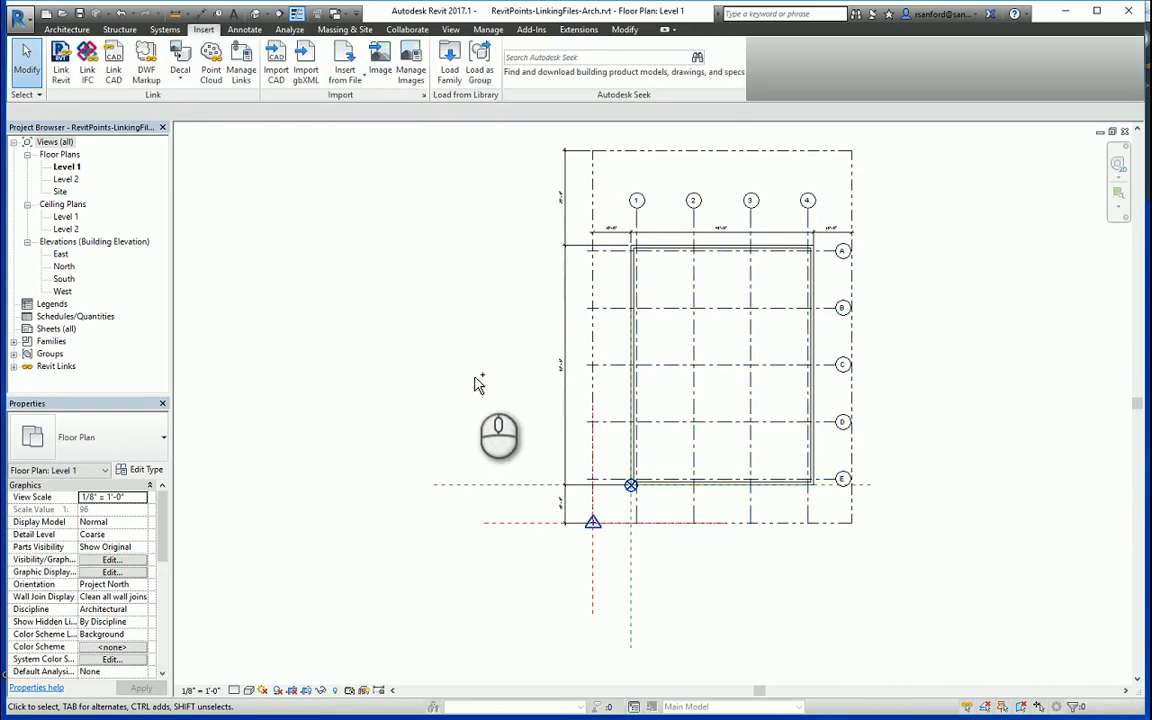
key("ctrl+z")
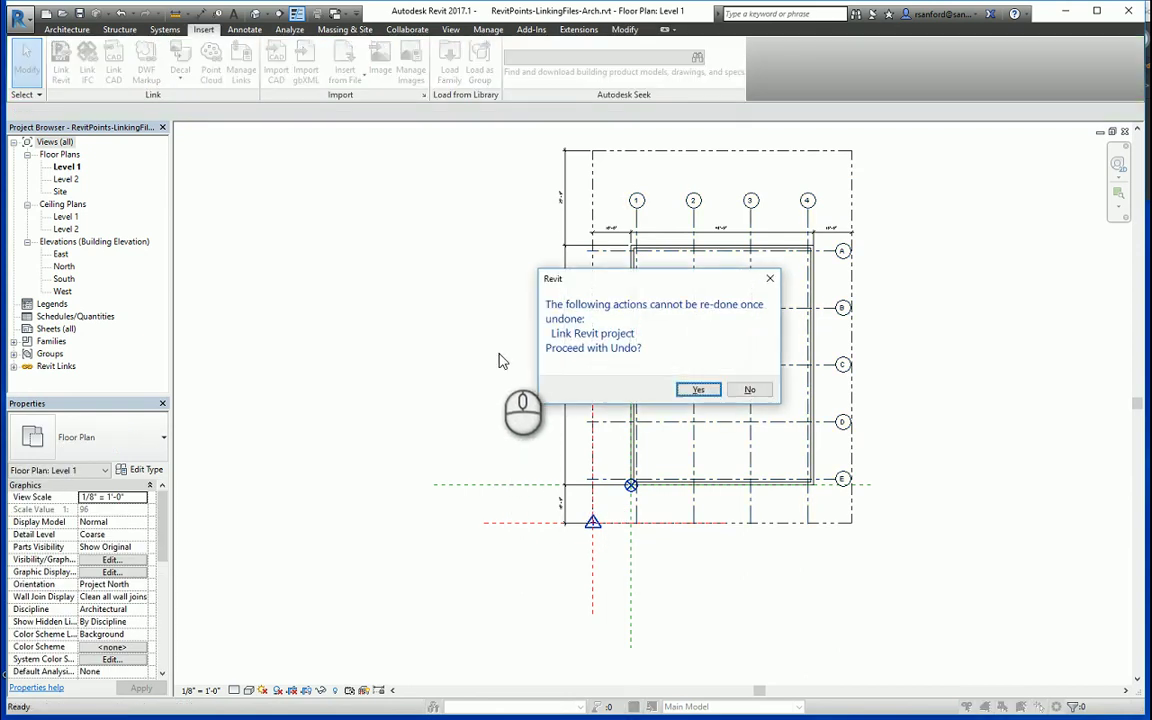
left_click(697, 390)
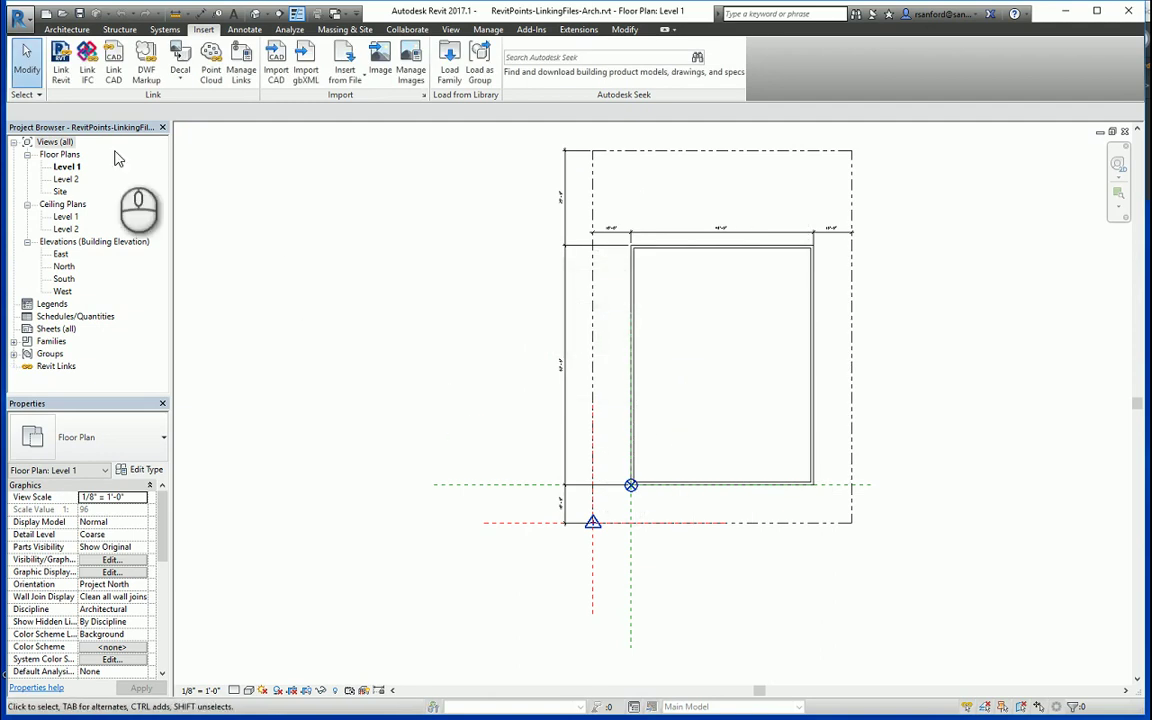
left_click(68, 76)
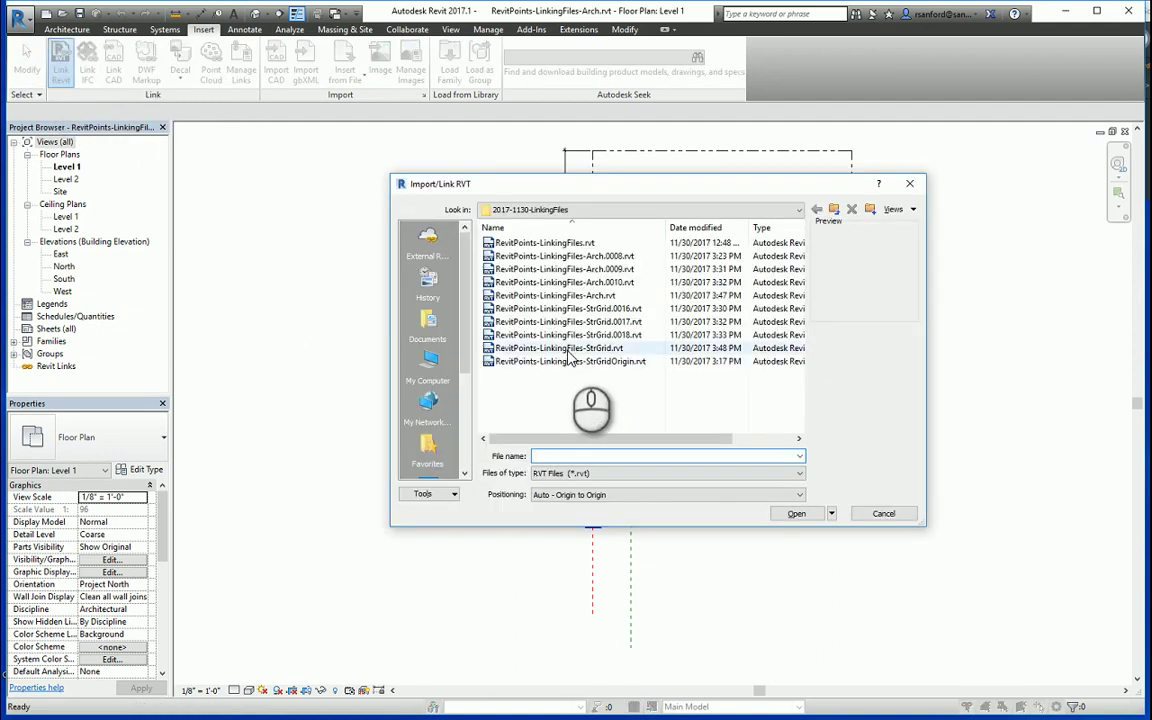
left_click(570, 350)
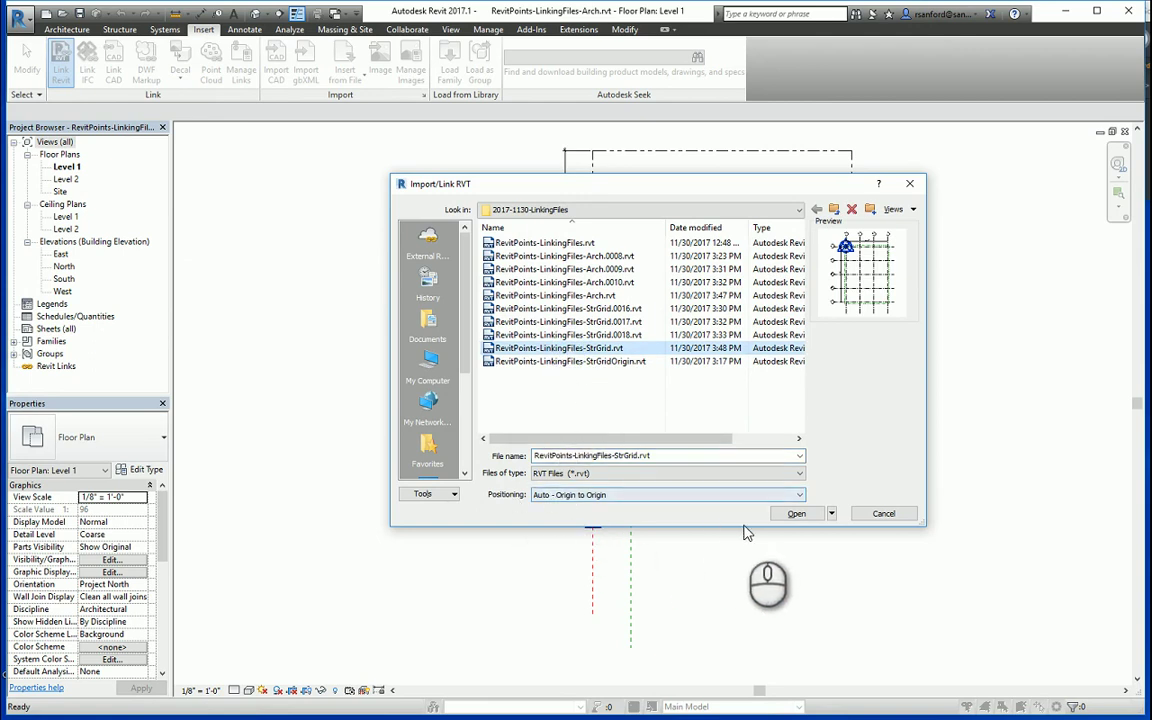
left_click(791, 514)
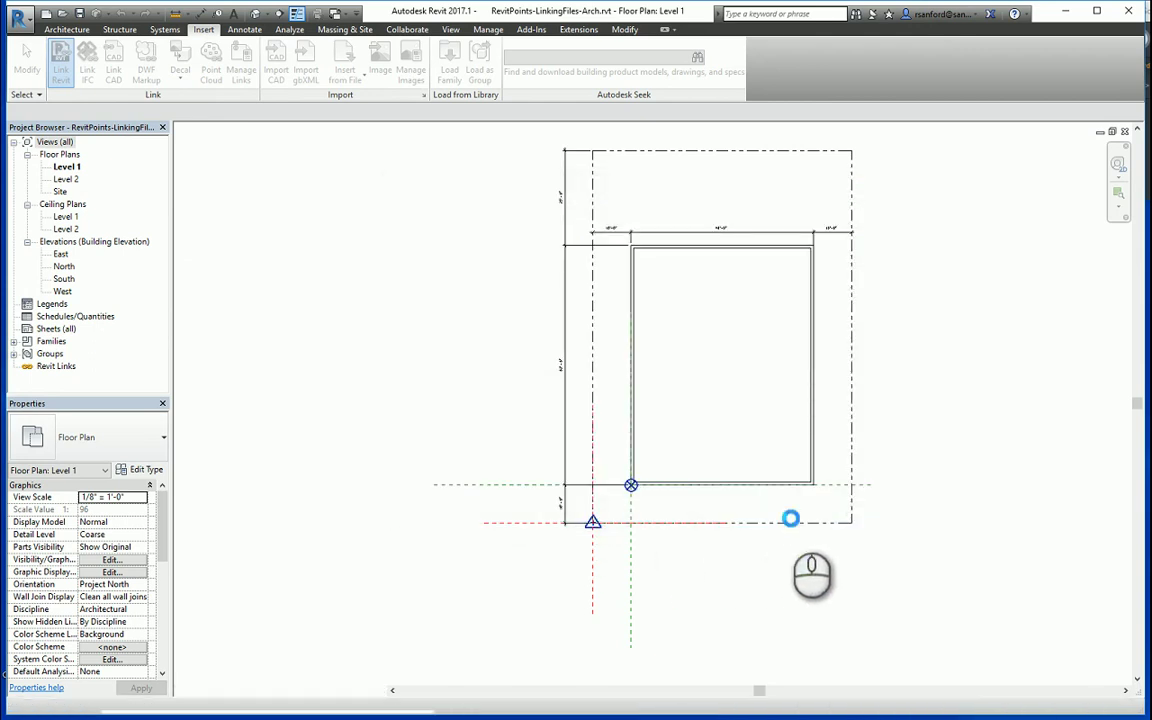
left_click(497, 588)
middle_click_drag(598, 586, 581, 450)
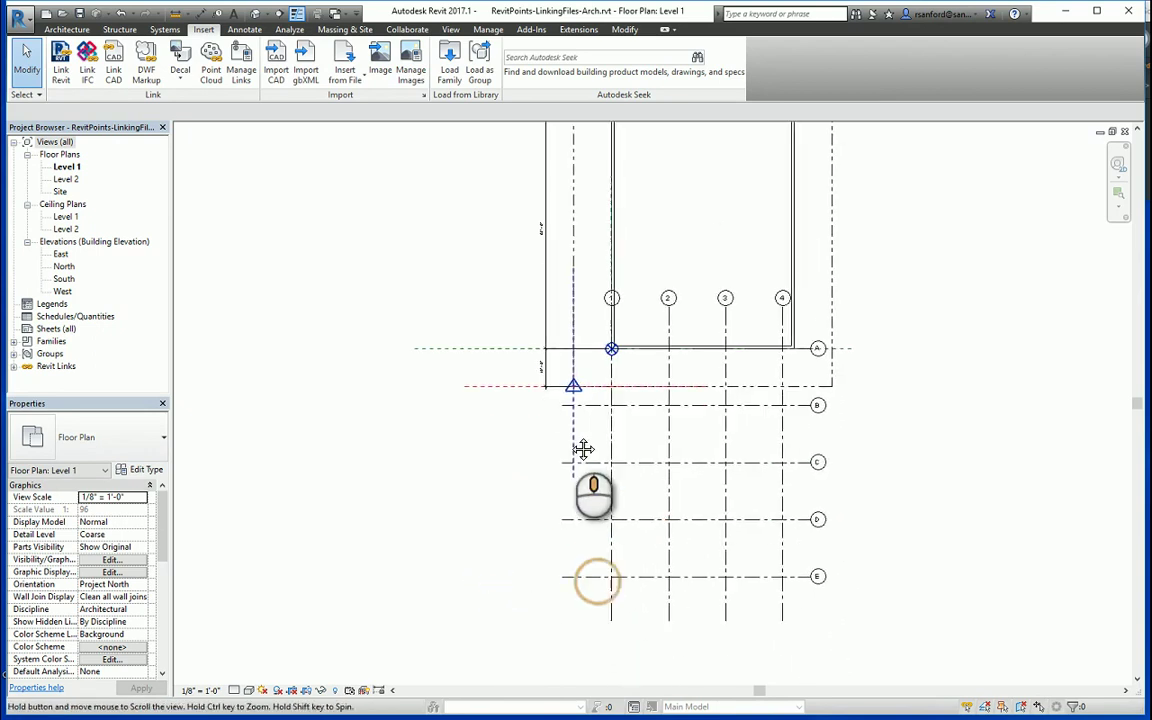
middle_click(450, 497)
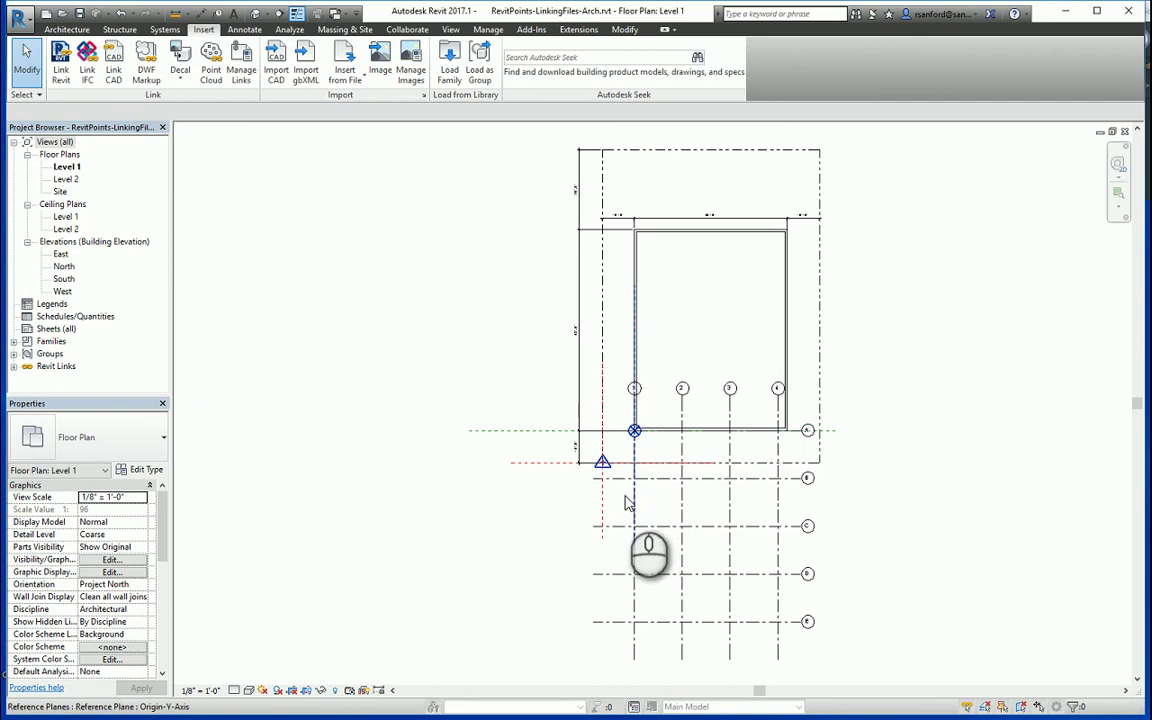
key("ctrl+z")
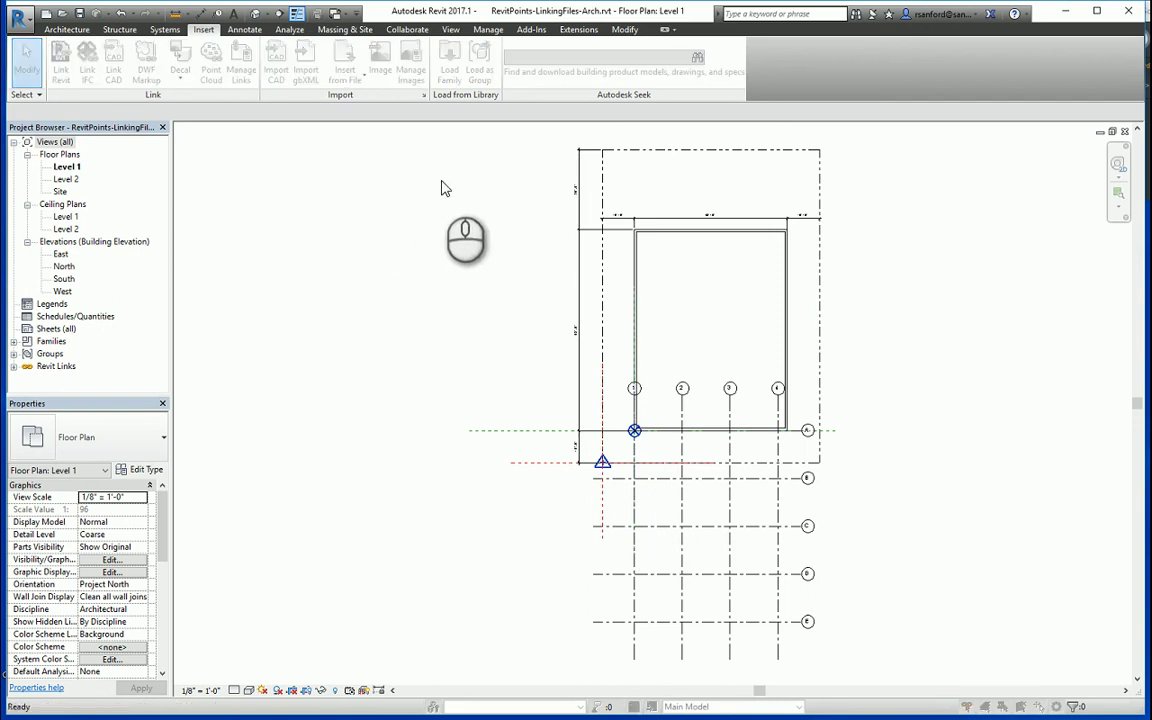
- Confirm undoing the StrGrid link, then open the RevitPoints-LinkingFiles-StrGrid.rvt project
left_click(698, 389)
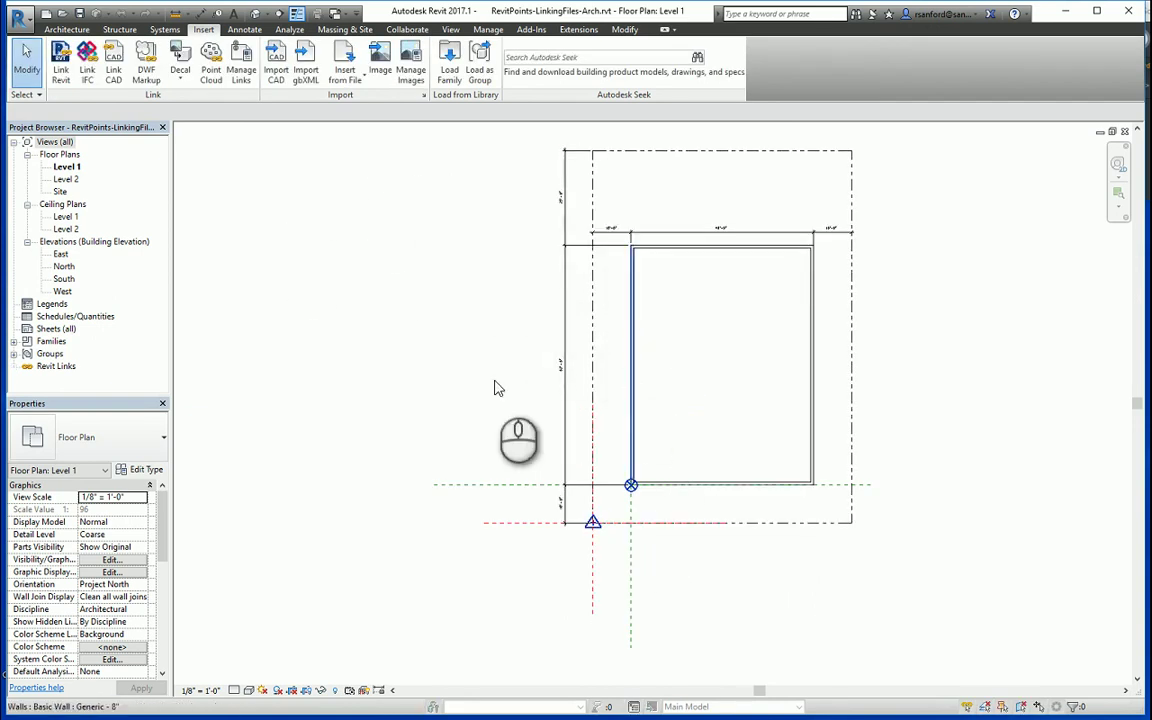
left_click(63, 15)
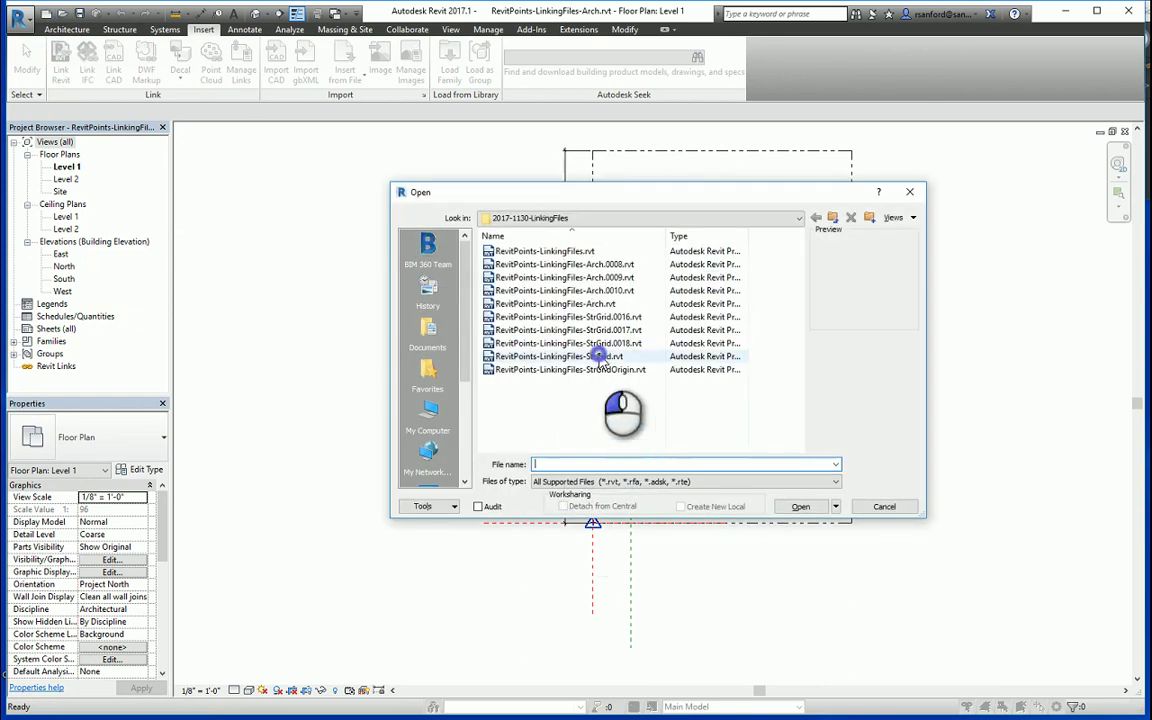
left_click(560, 357)
left_click(797, 509)
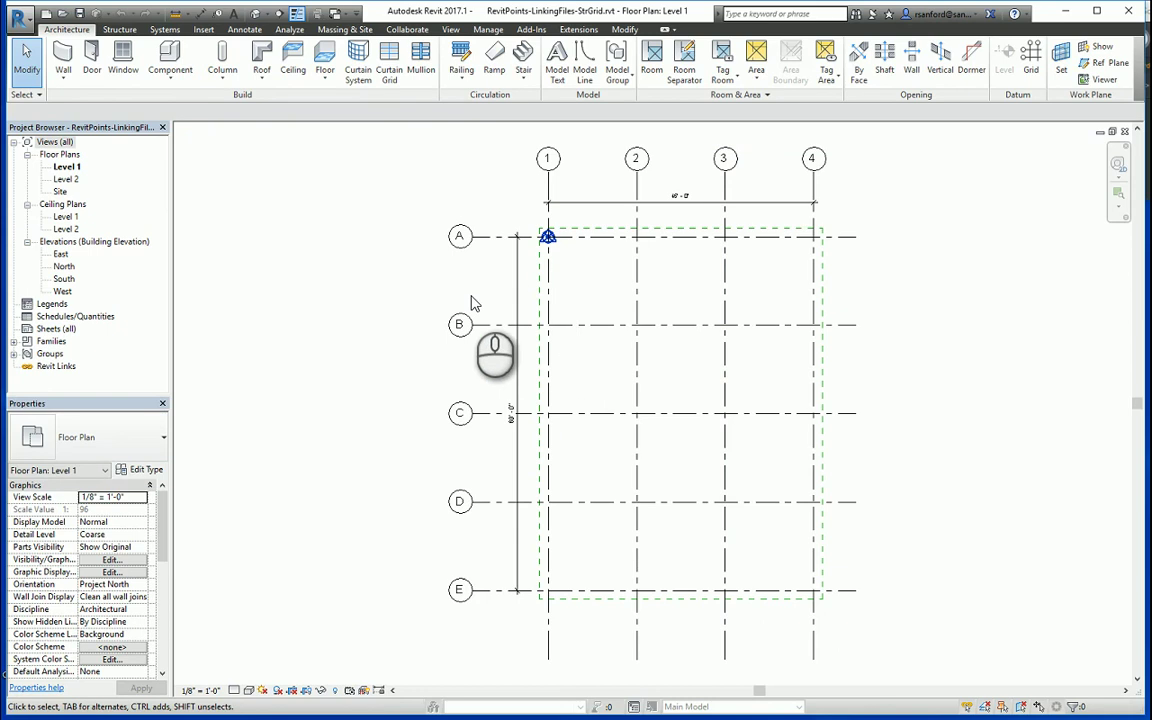
scroll(550, 238, "up", 5)
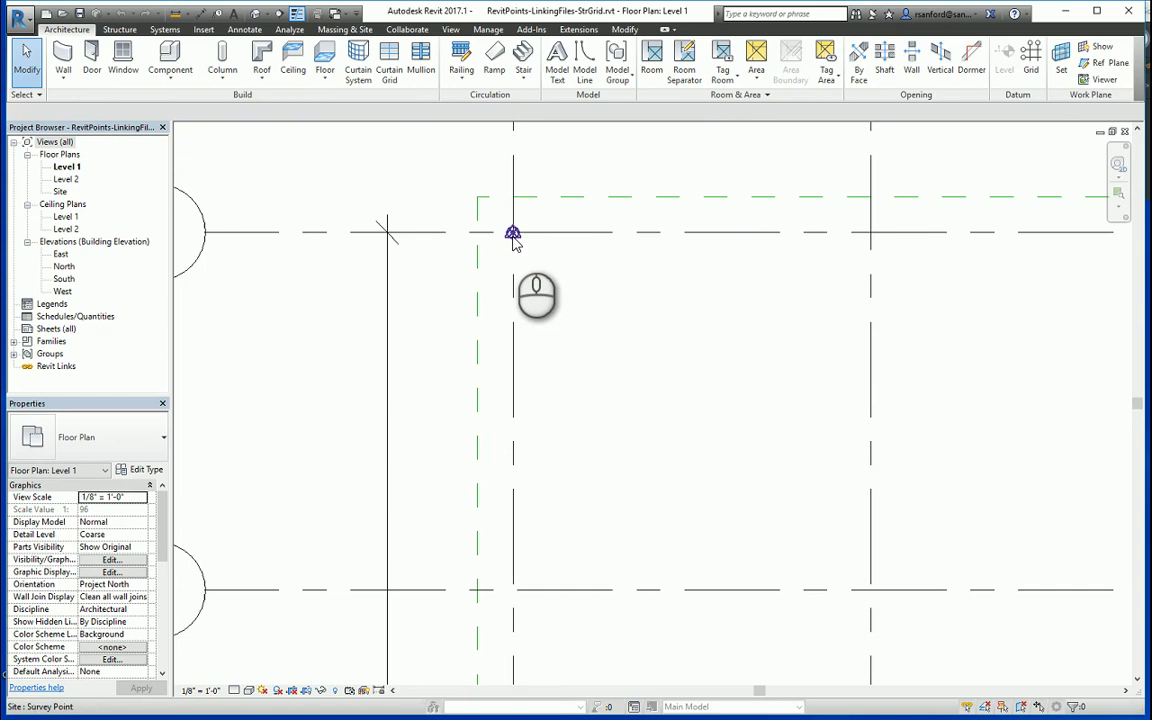
left_click(513, 238)
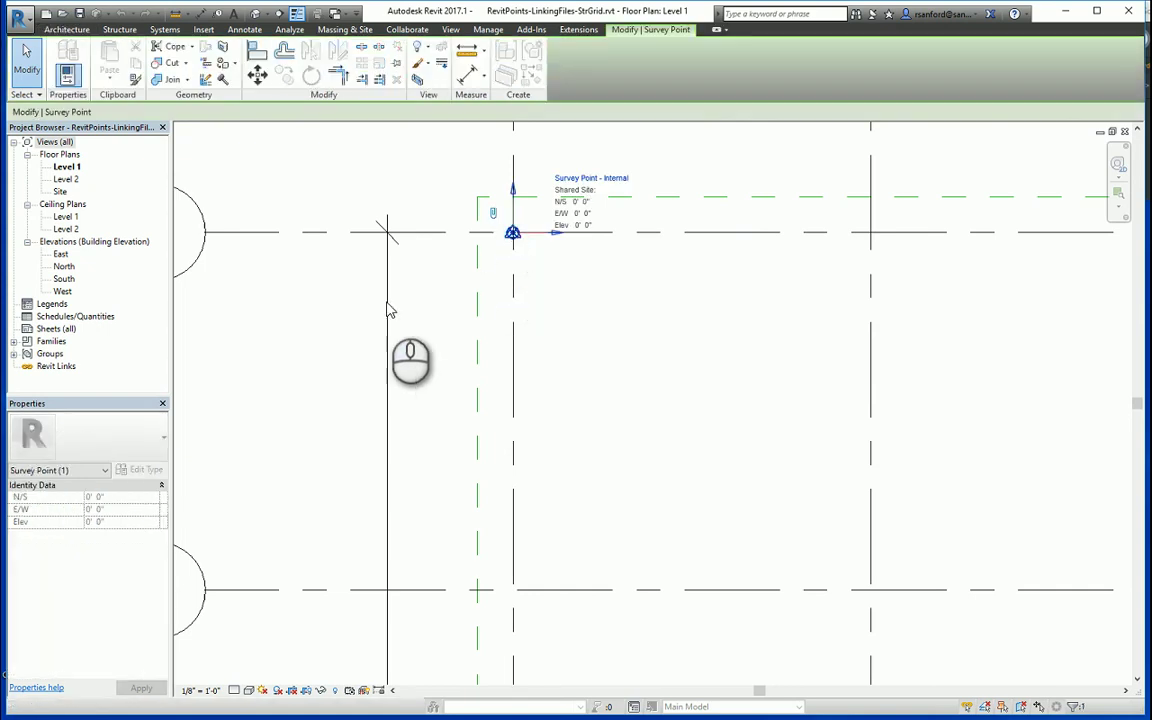
scroll(330, 322, "down", 3)
middle_click_drag(330, 322, 352, 345)
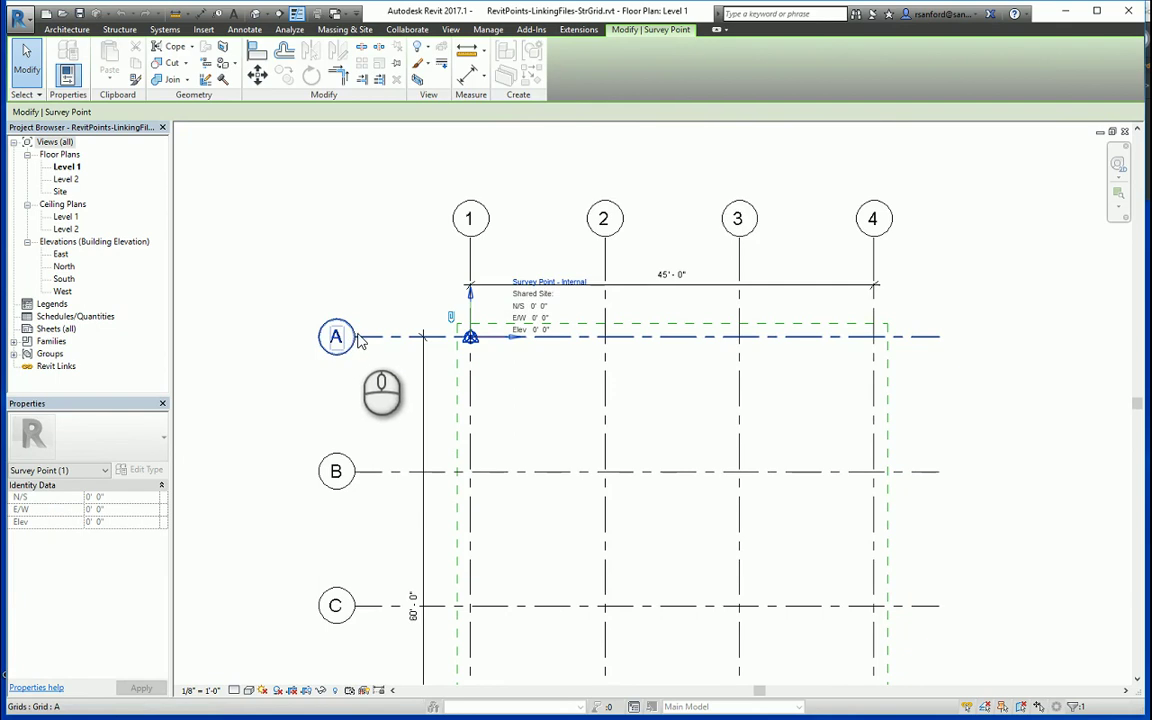
left_click(325, 430)
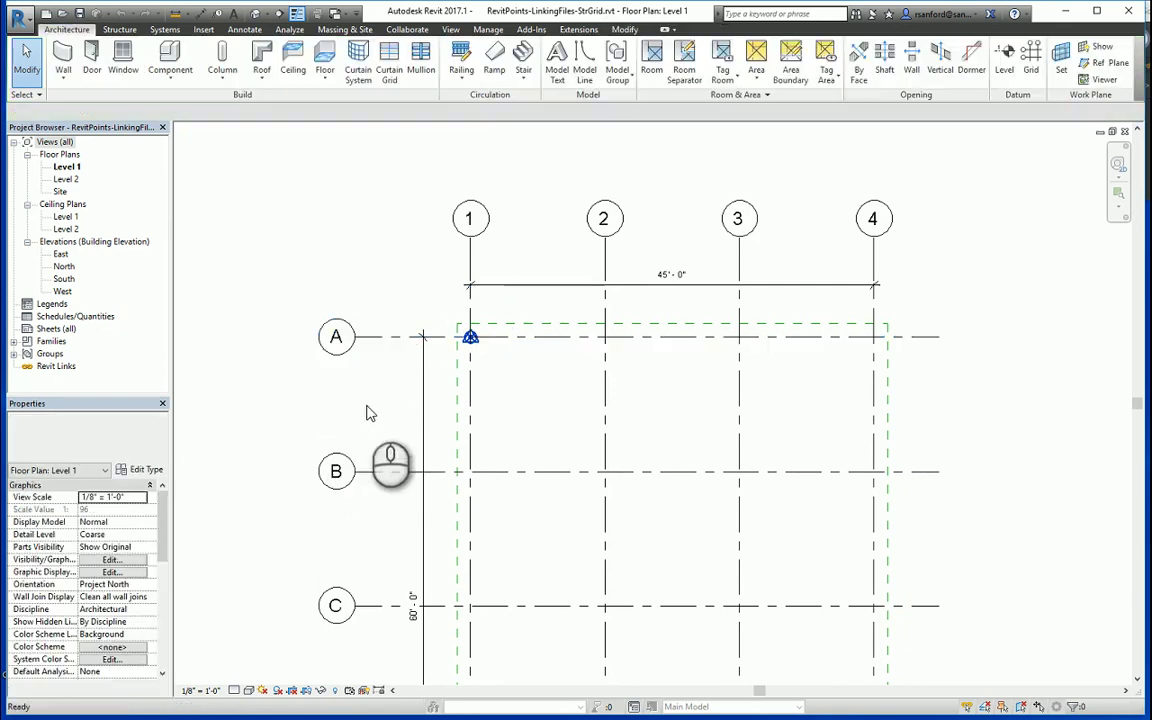
scroll(405, 378, "up", 2)
scroll(405, 378, "down", 2)
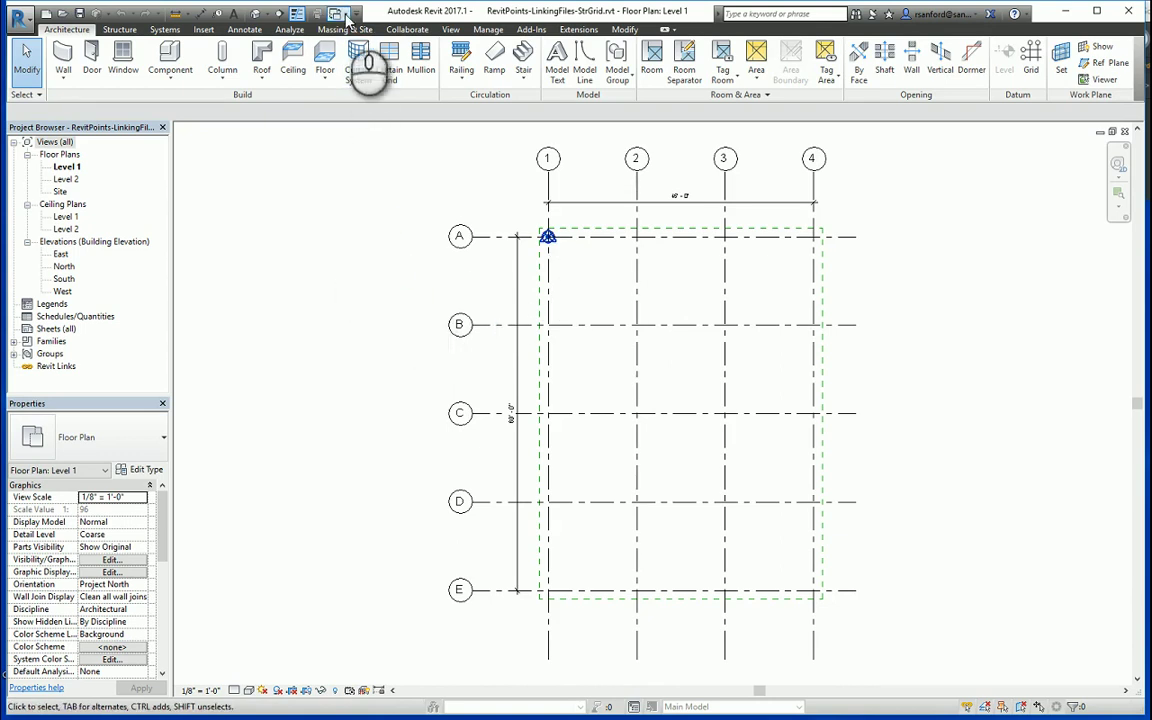
left_click(342, 12)
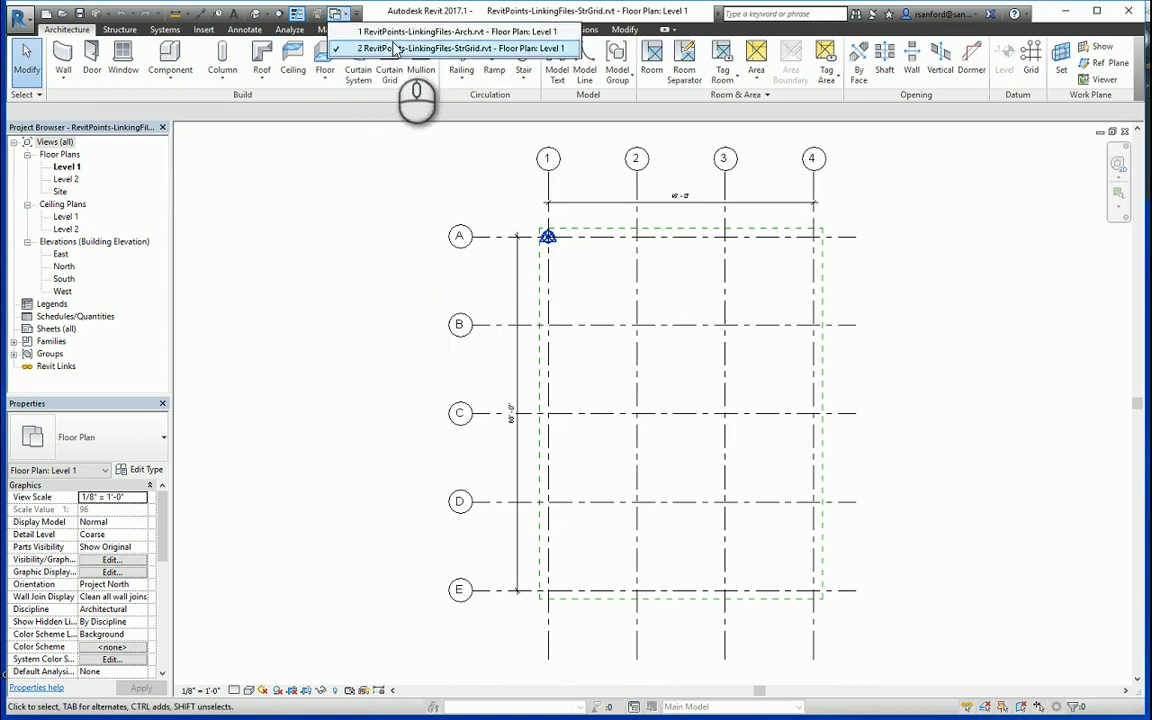
left_click(390, 32)
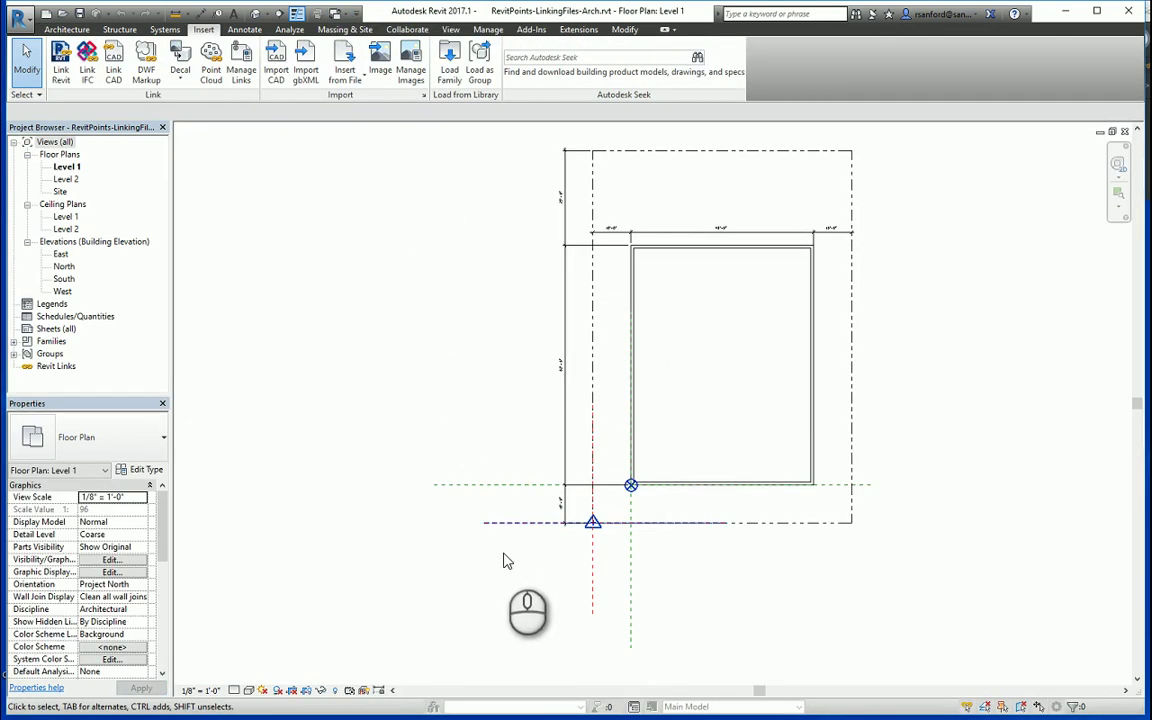
scroll(604, 584, "up", 4)
mouse_move(527, 543)
middle_mouse_down()
mouse_move(511, 497)
mouse_move(522, 546)
middle_mouse_up()
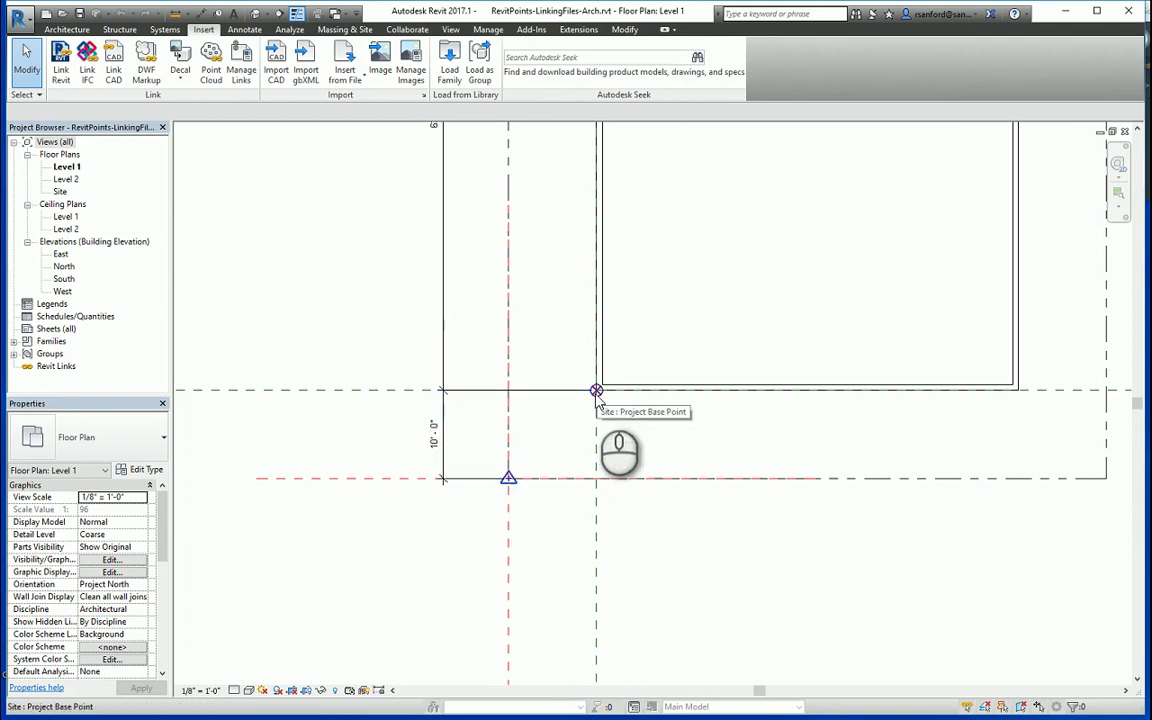
middle_click(450, 548)
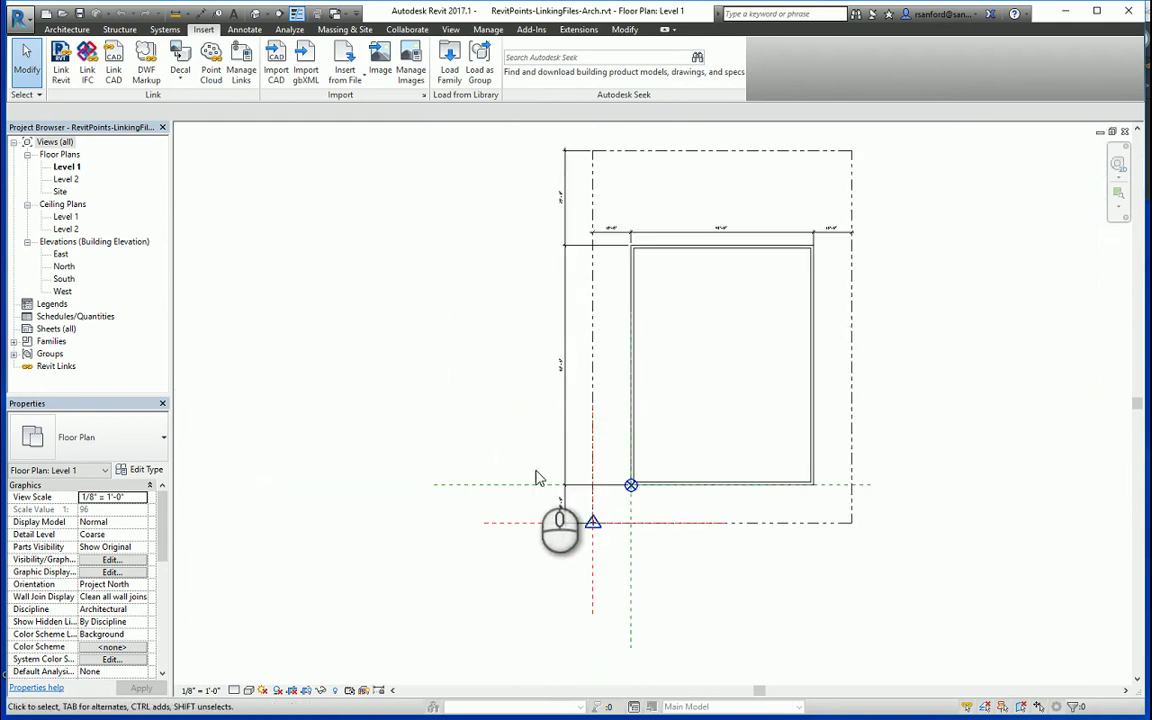
left_click(308, 84)
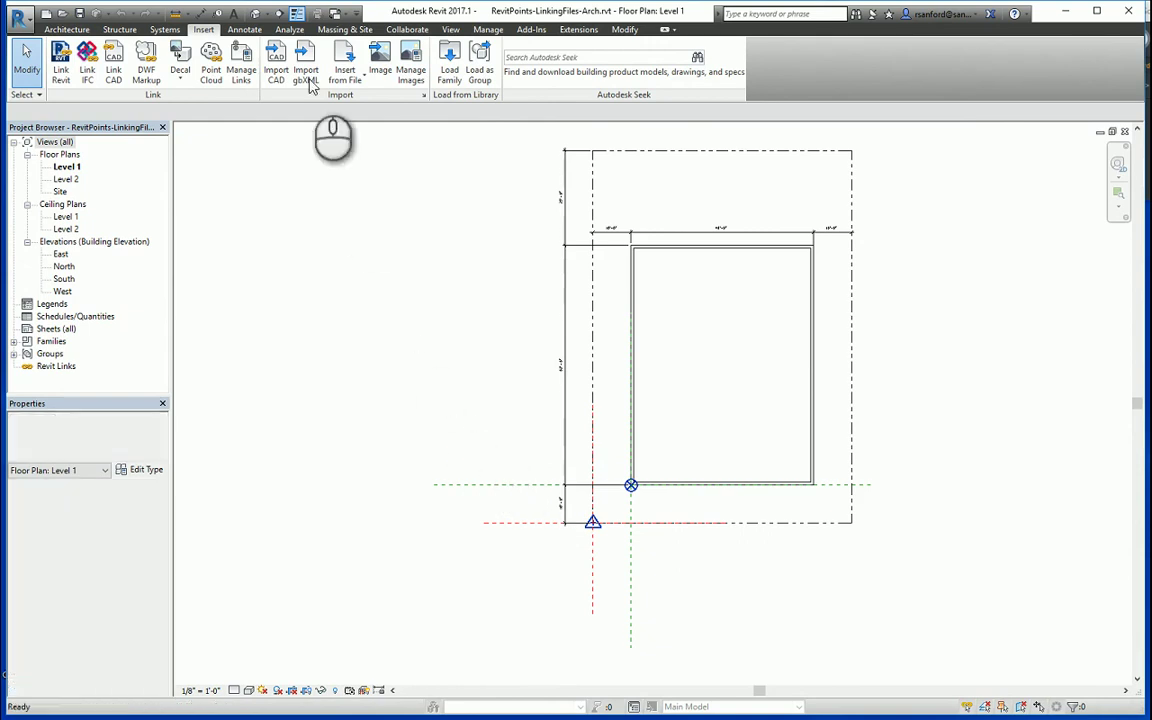
left_click(338, 14)
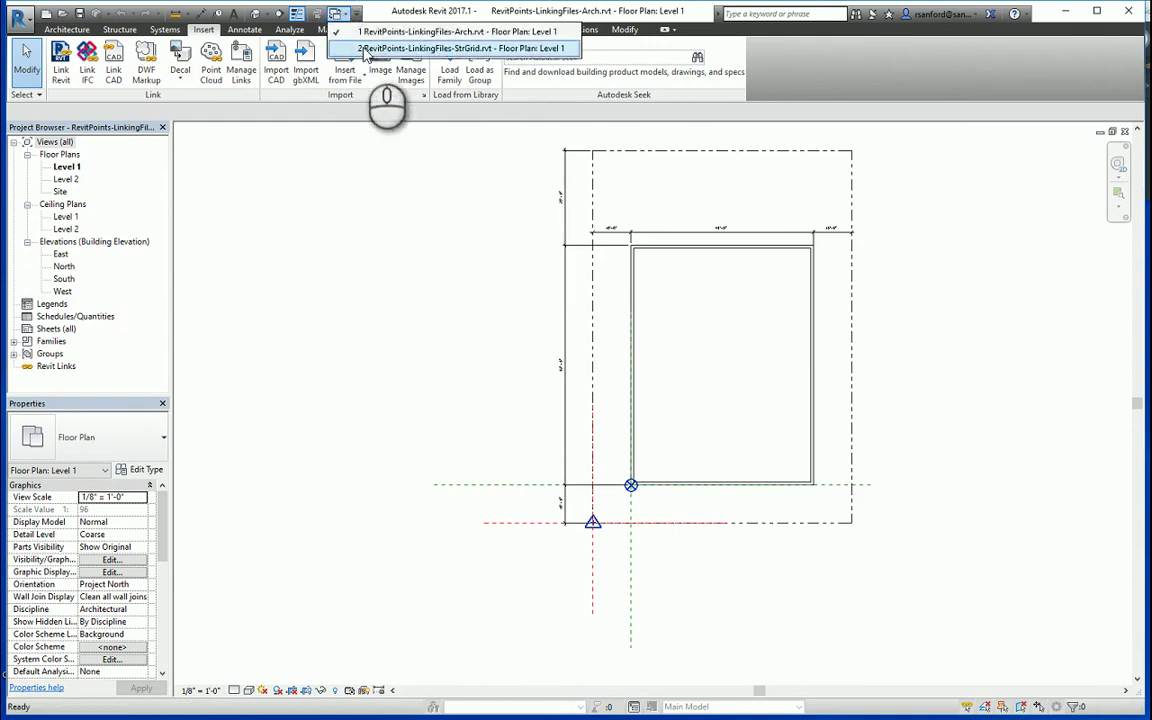
left_click(368, 47)
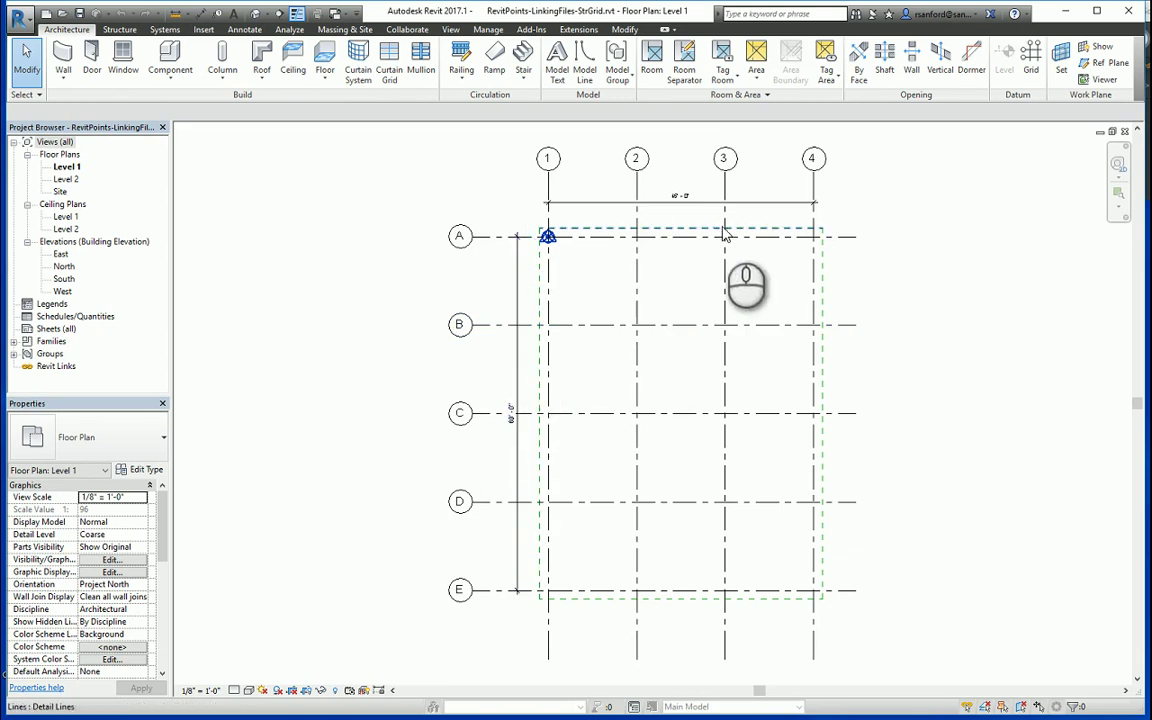
left_click(540, 561)
left_click(389, 361)
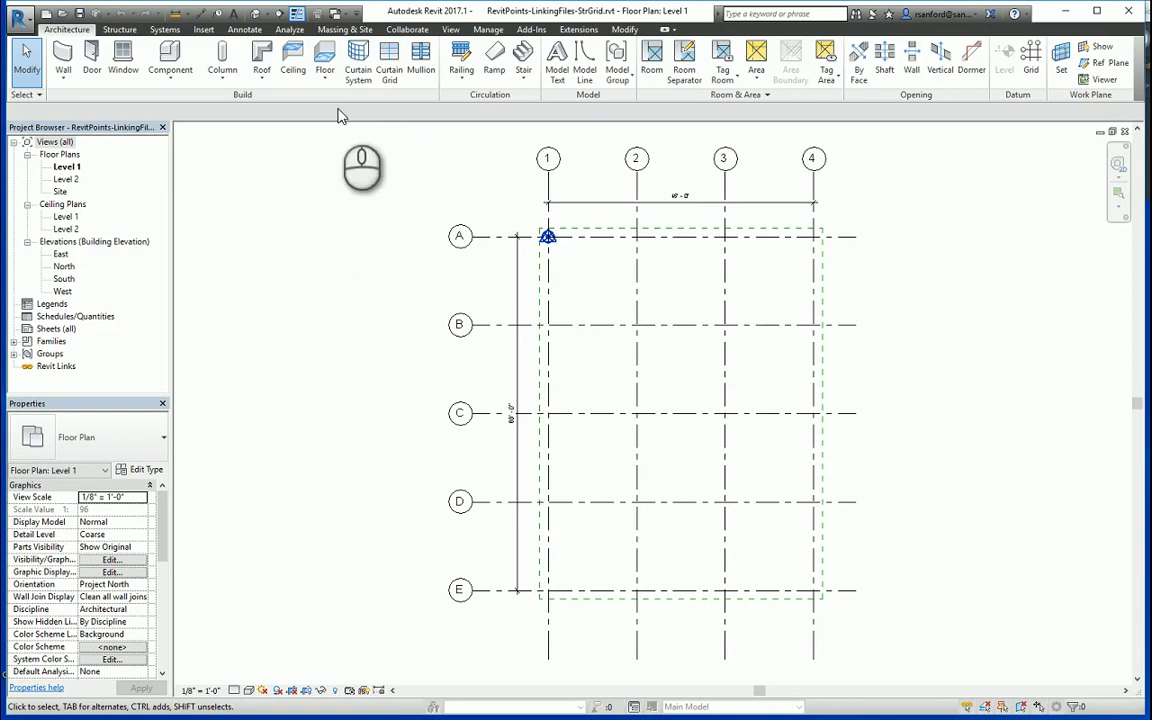
left_click(335, 14)
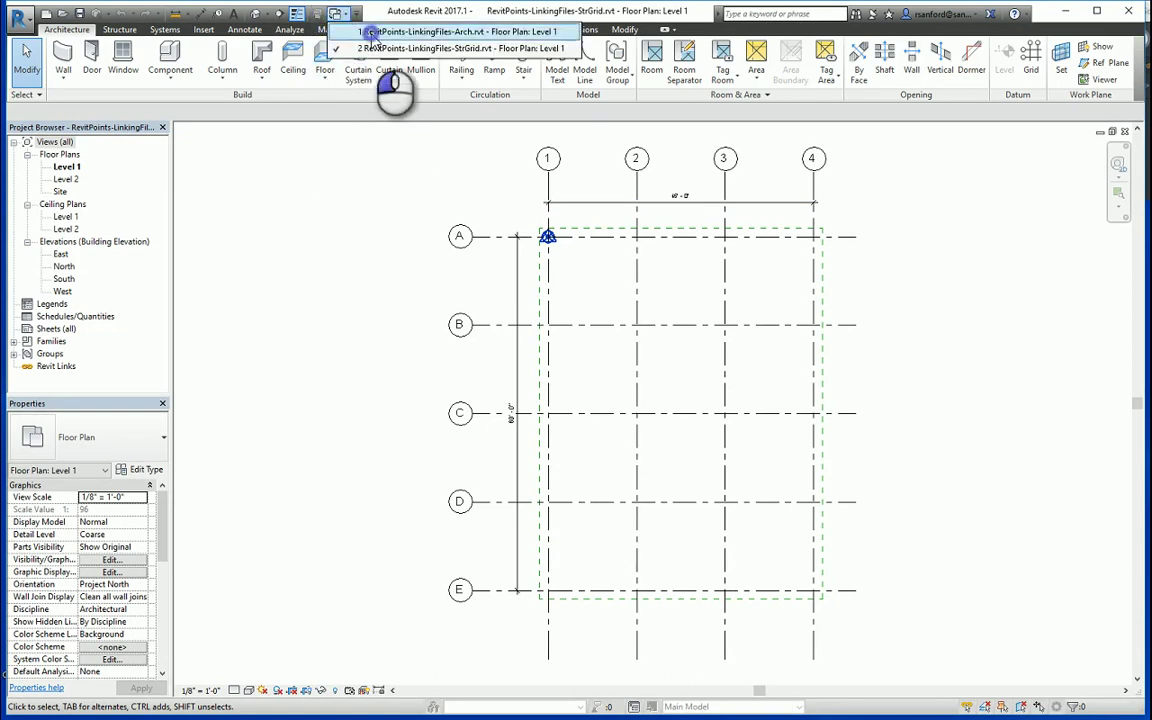
left_click(375, 44)
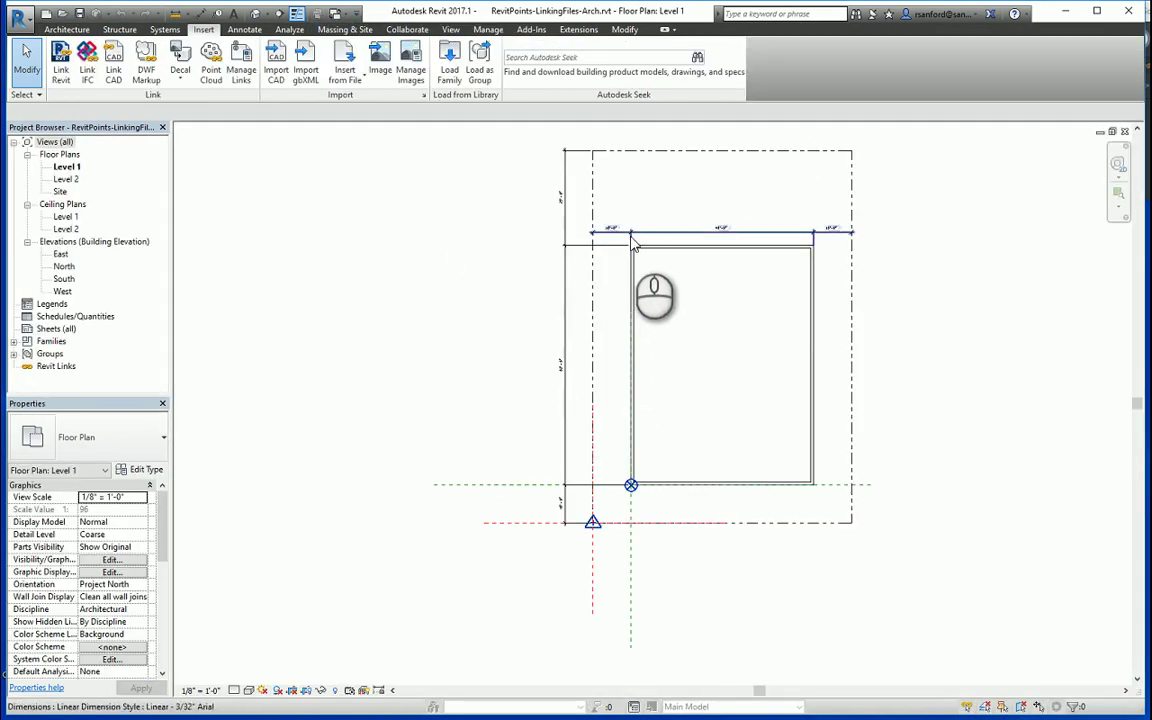
left_click(450, 388)
left_click(337, 15)
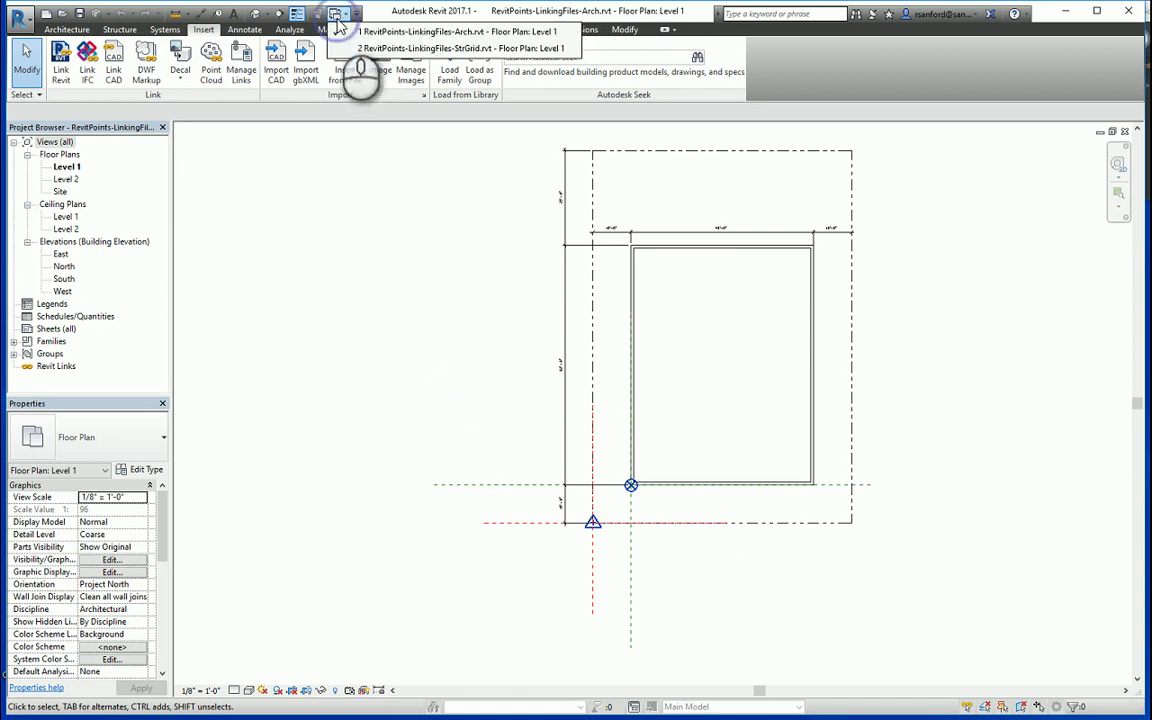
left_click(400, 31)
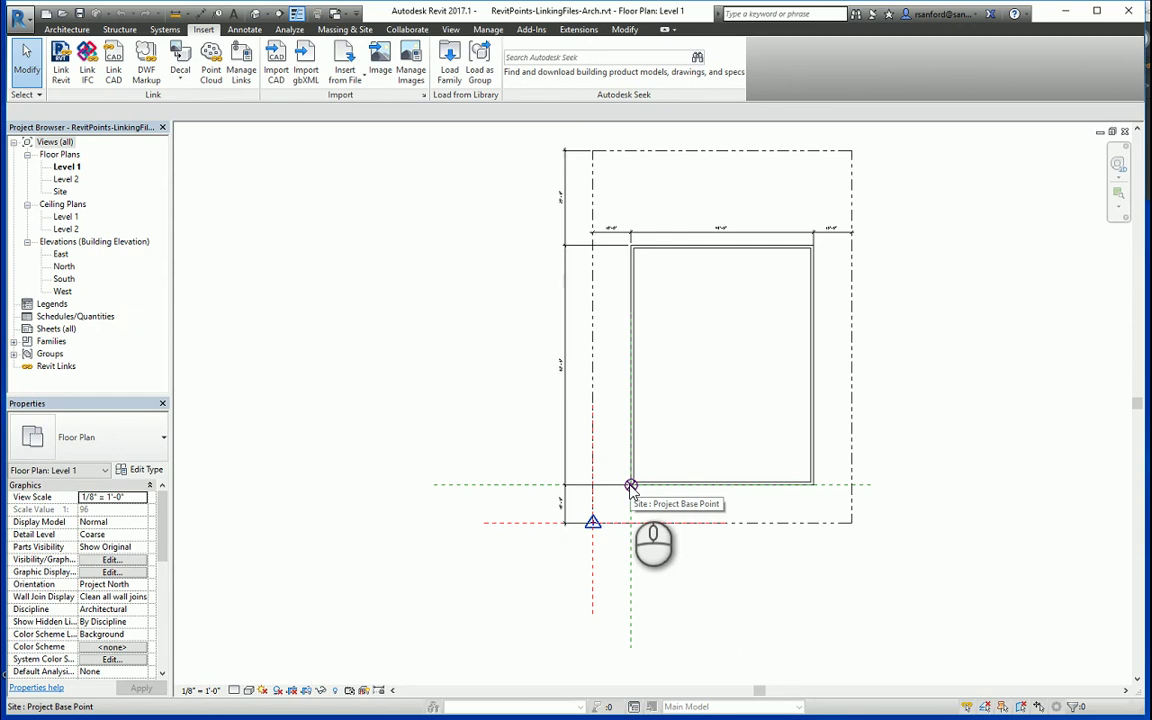
left_click(631, 487)
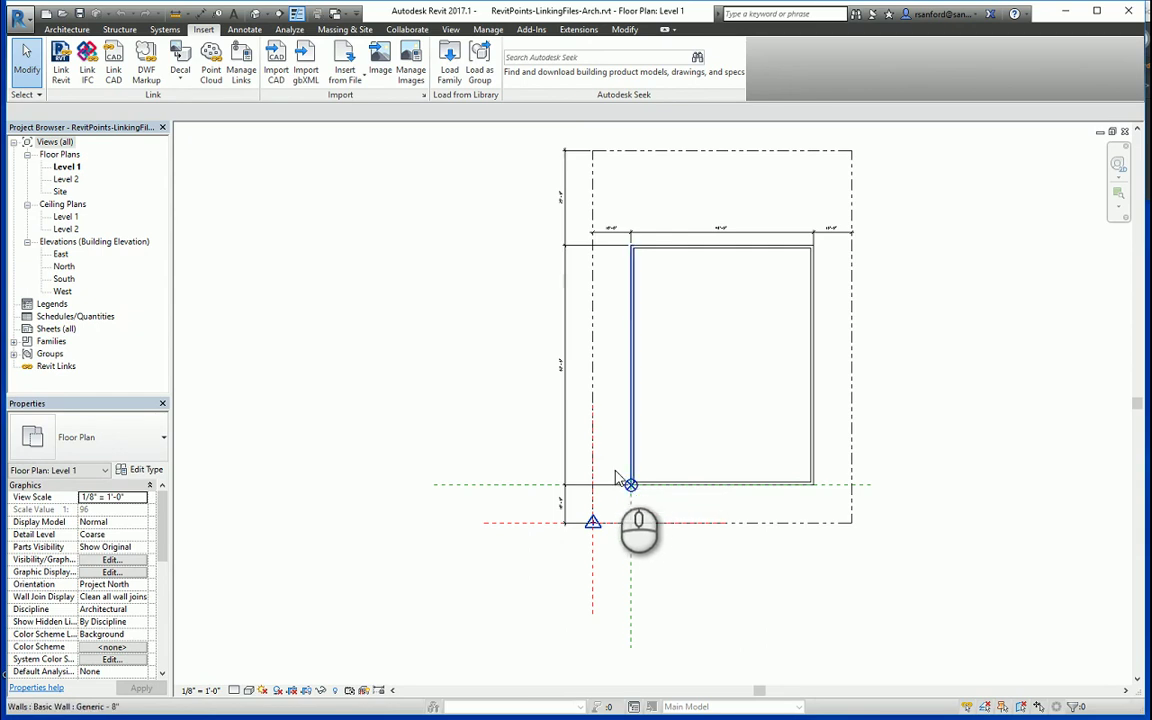
- In StrGrid Level 1, move the project base point 61'-6" down to the grid E/1 corner
left_click(340, 14)
left_click(365, 47)
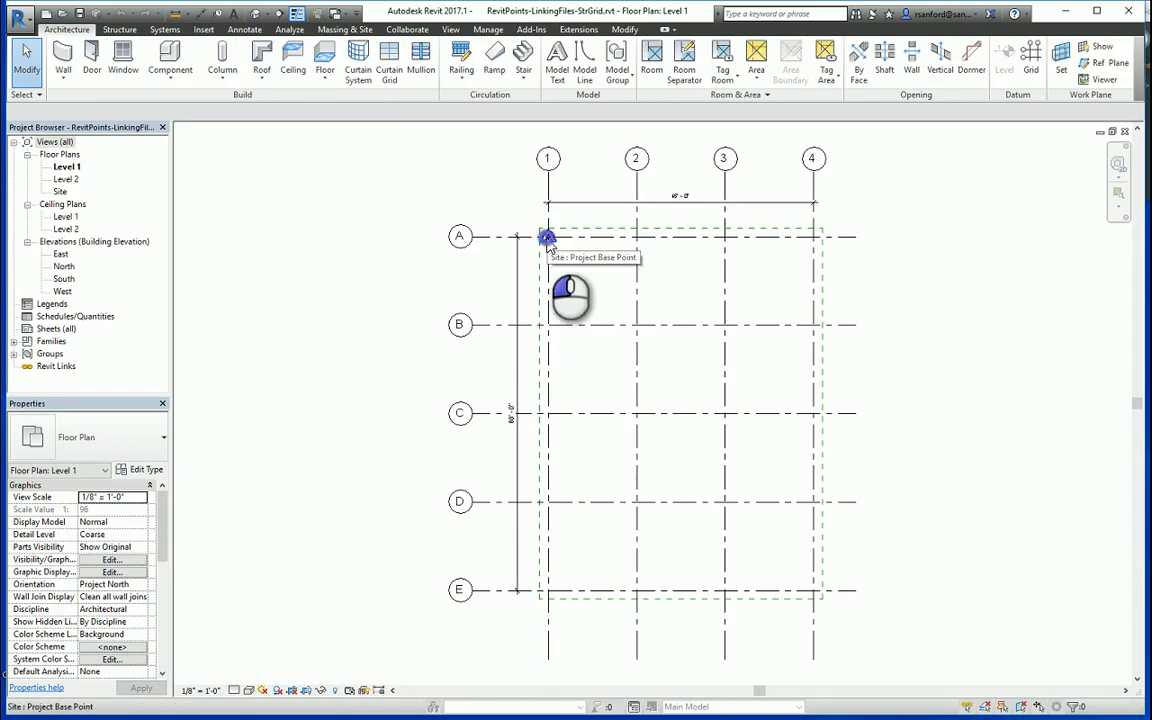
left_click(546, 238)
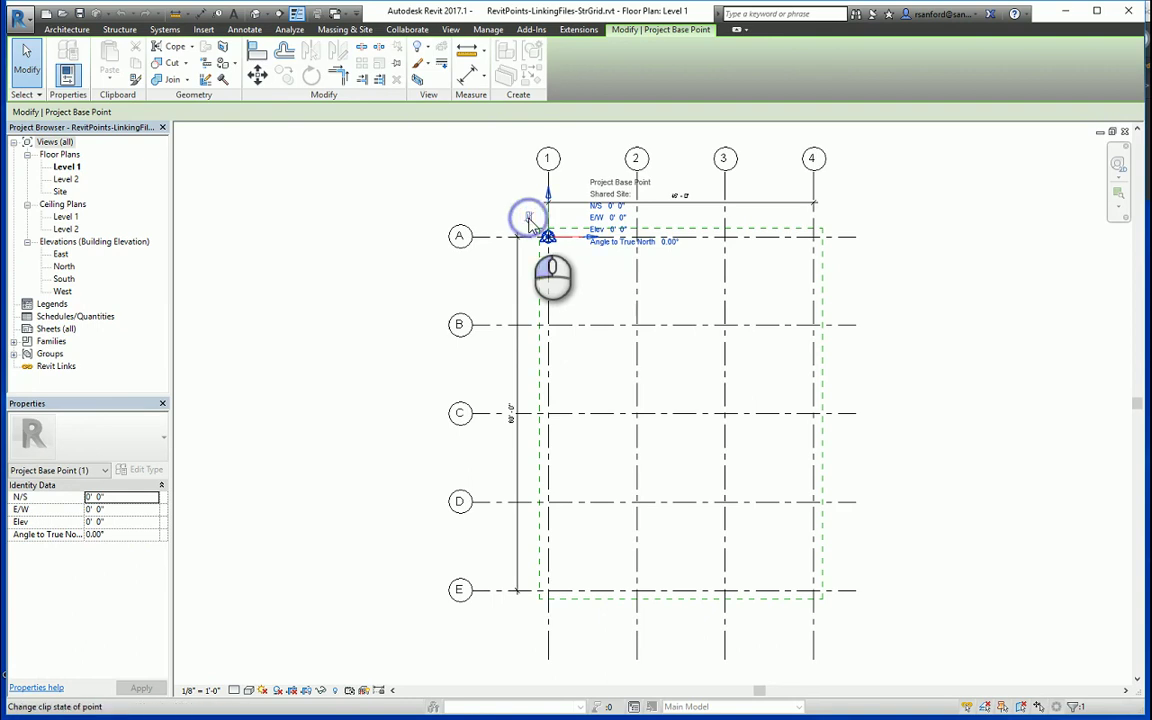
left_click(257, 75)
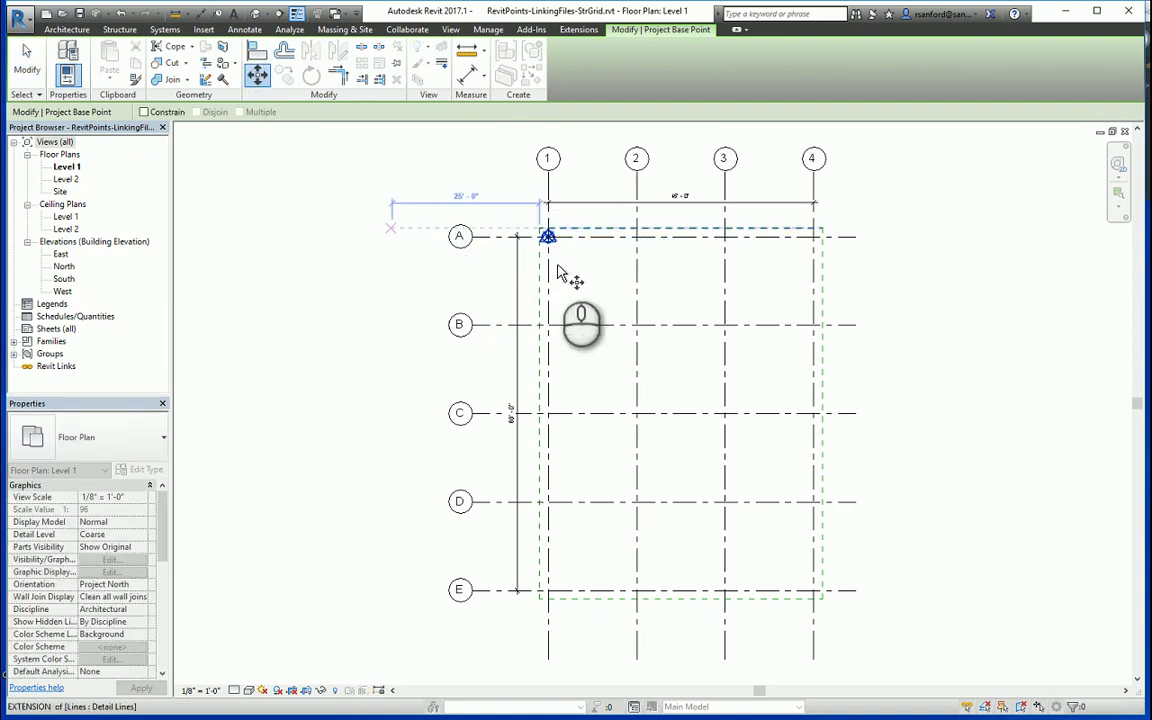
left_click(545, 238)
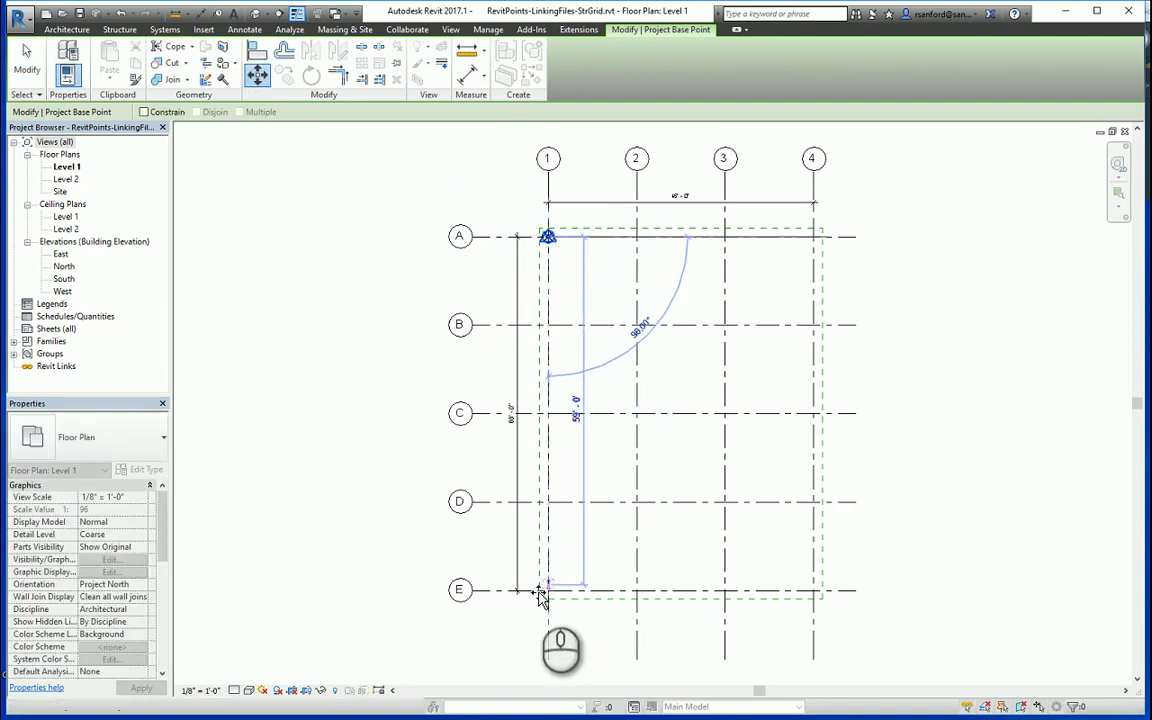
scroll(535, 607, "up", 5)
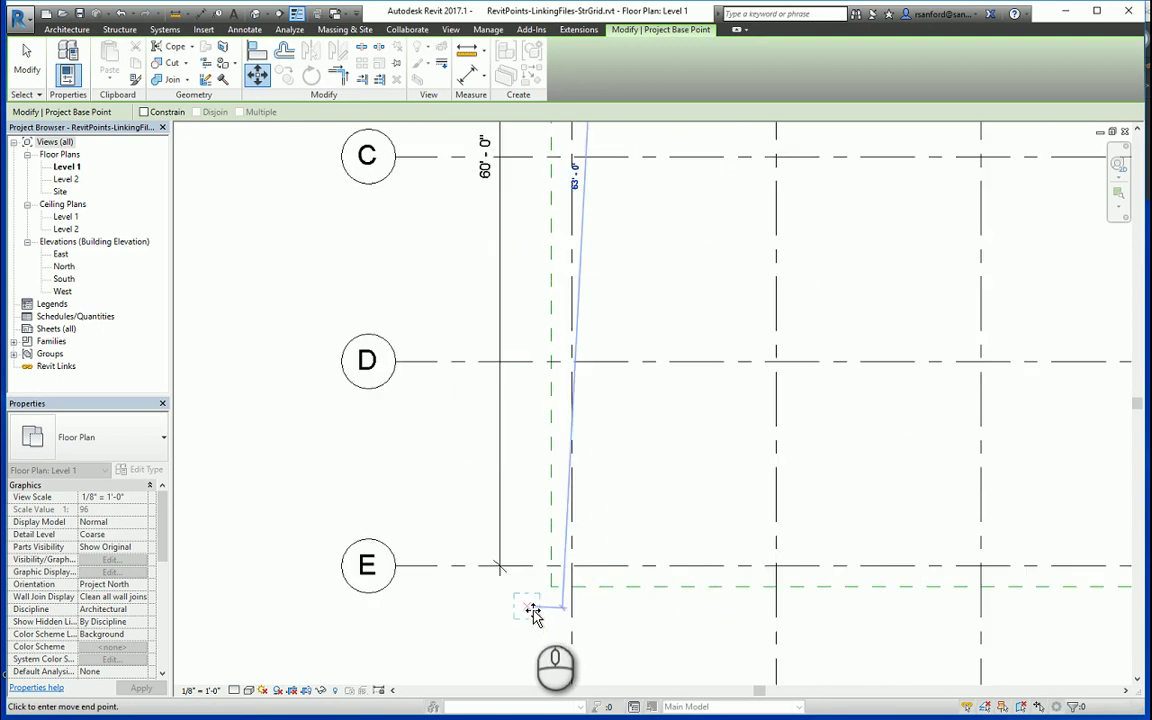
left_click(557, 581)
- Fit the whole grid in view and reselect the base point to check its coordinates
scroll(450, 643, "down", 3)
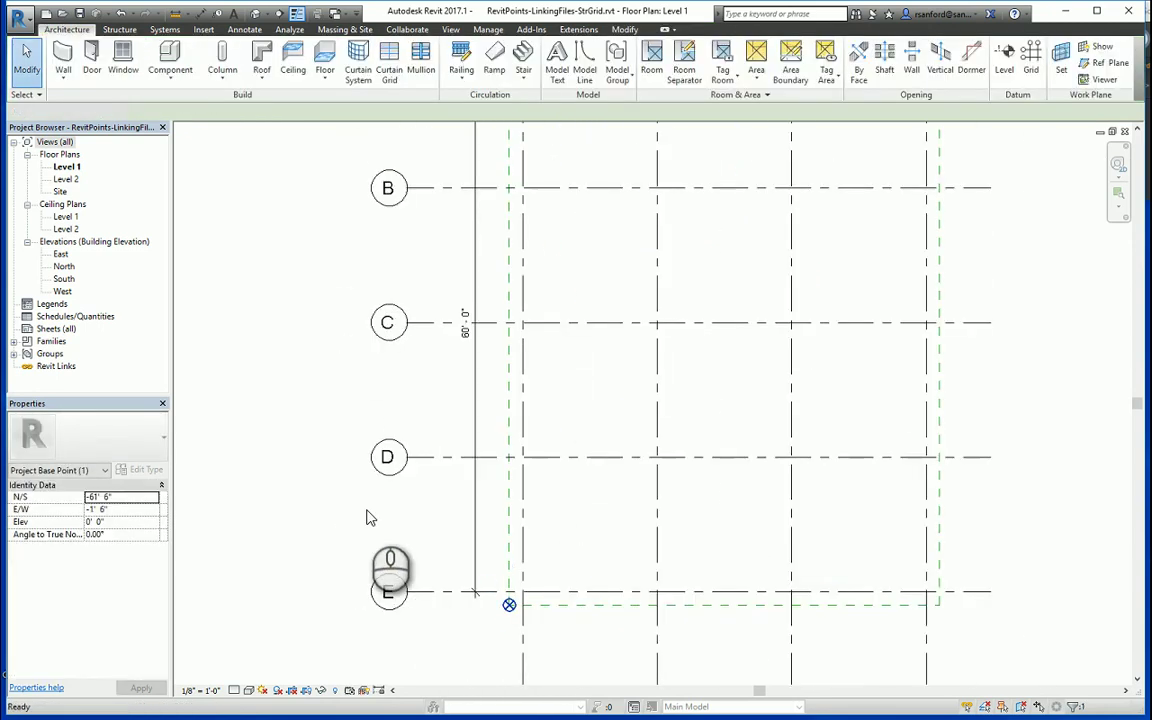
left_click(363, 504)
middle_click(513, 665)
middle_click(513, 665)
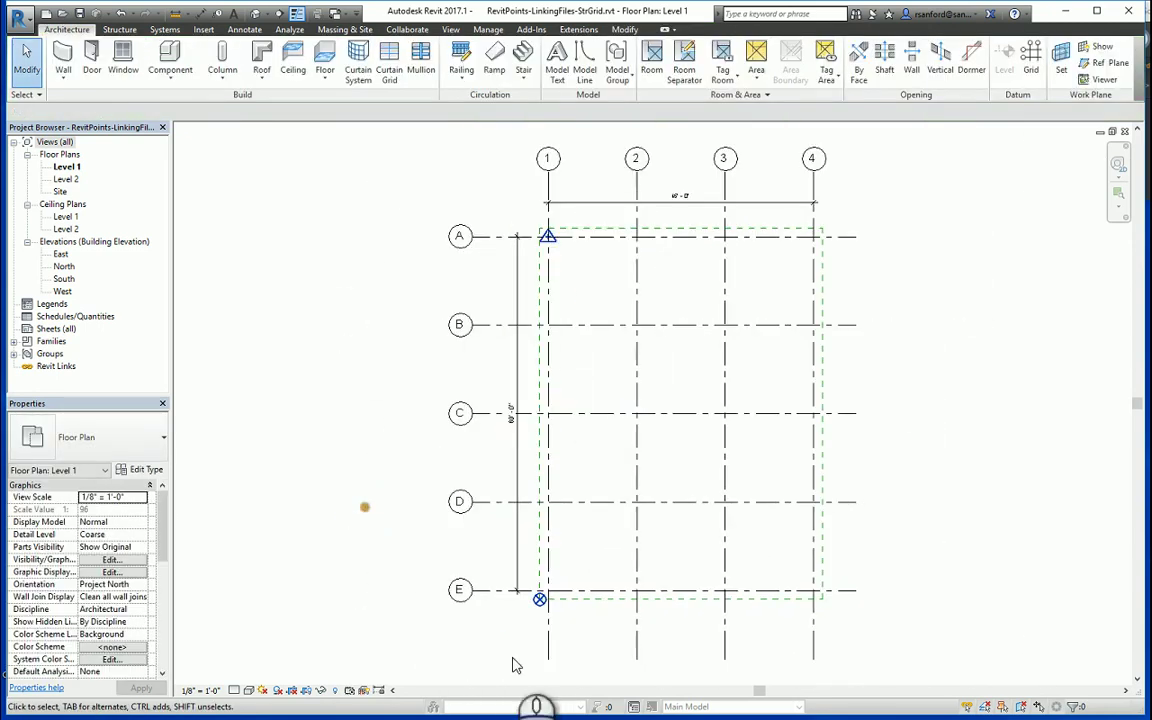
left_click(538, 601)
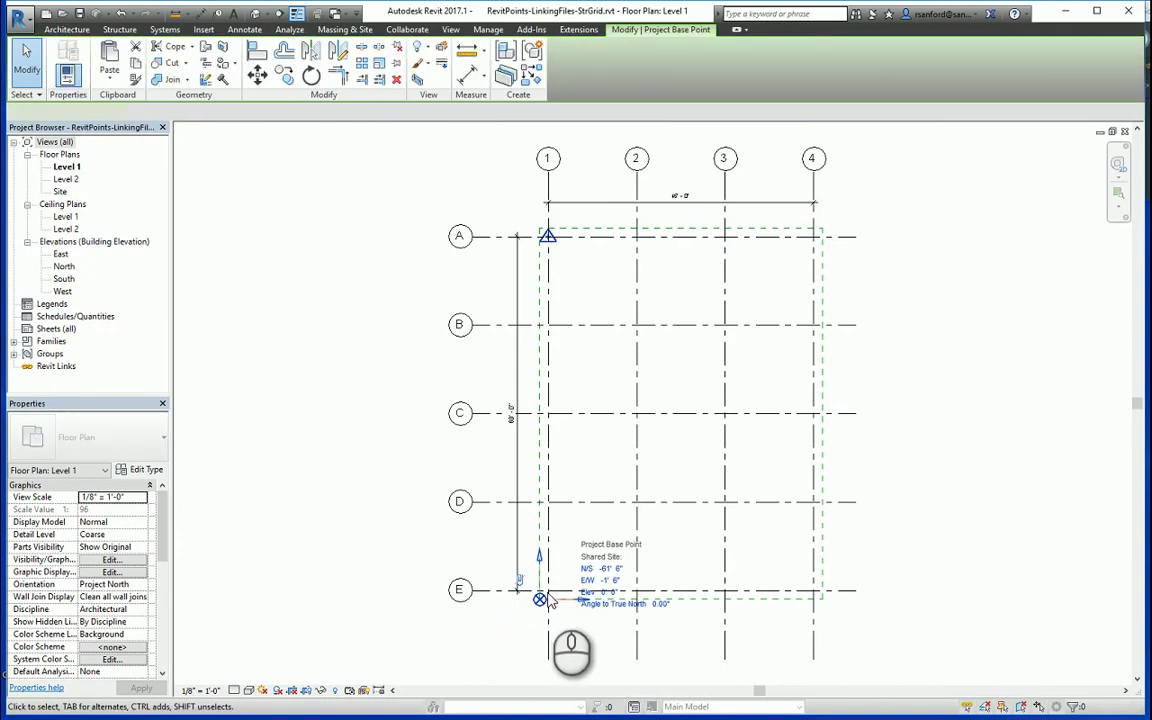
left_click(490, 632)
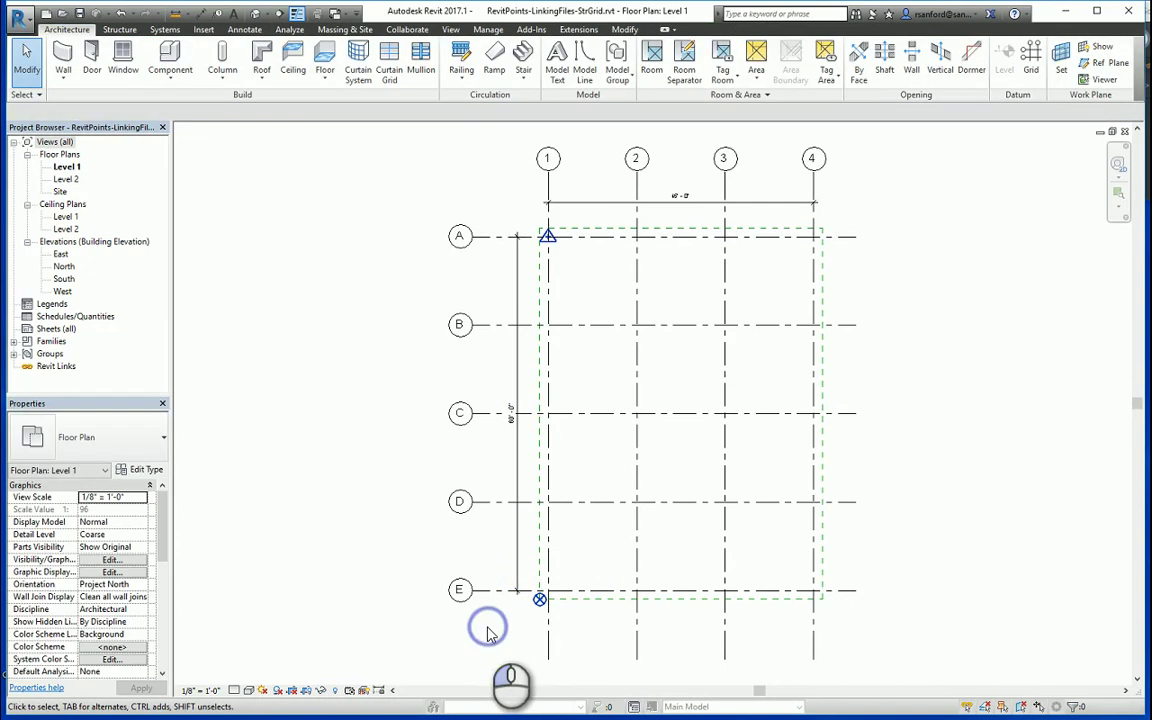
- Close the StrGrid view and link RevitPoints-LinkingFiles-StrGrid.rvt into Arch Level 1 origin to origin
left_click(1125, 132)
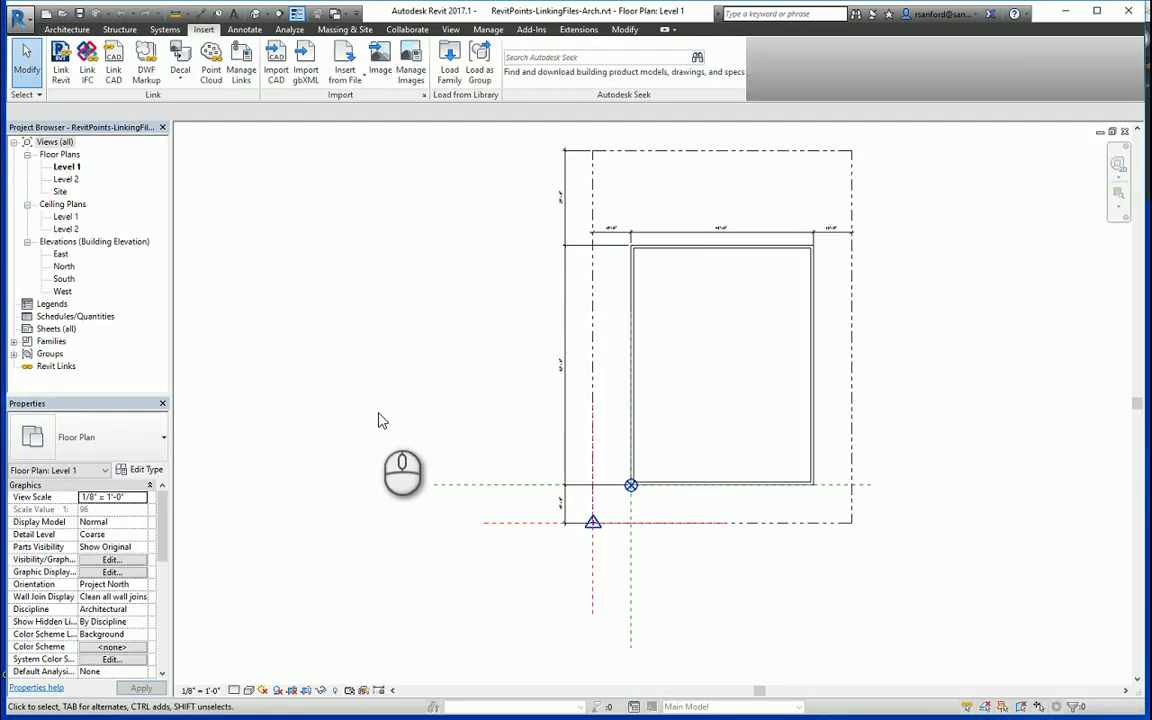
left_click(388, 402)
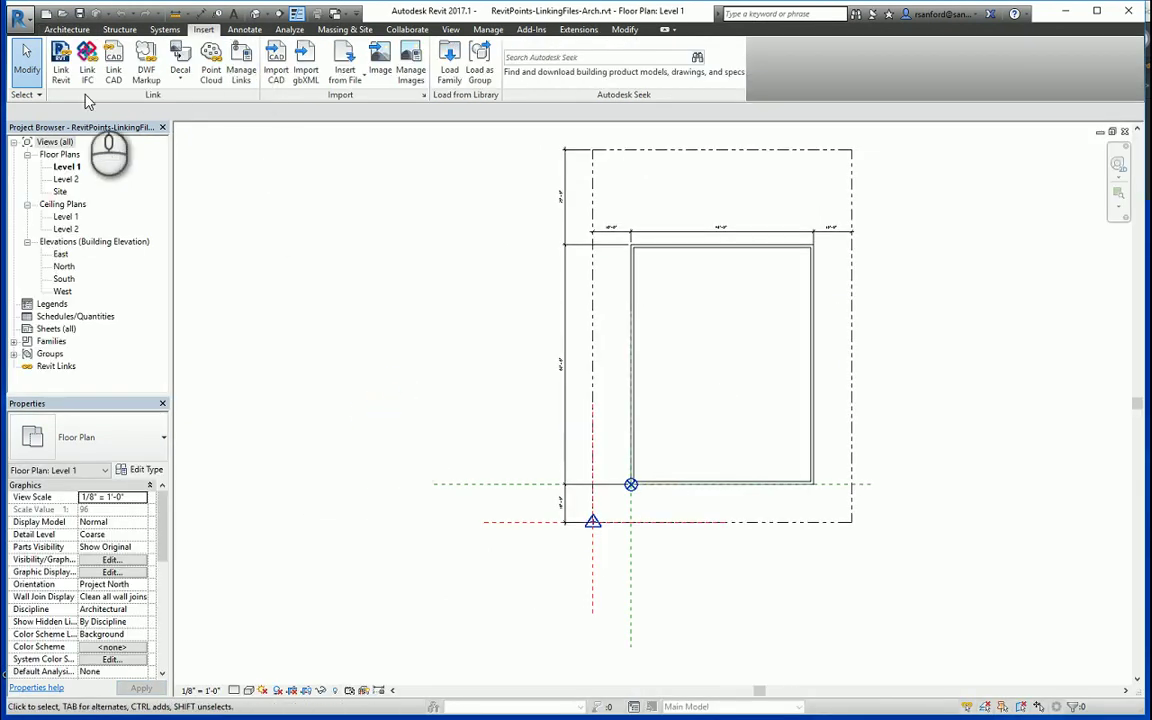
left_click(61, 68)
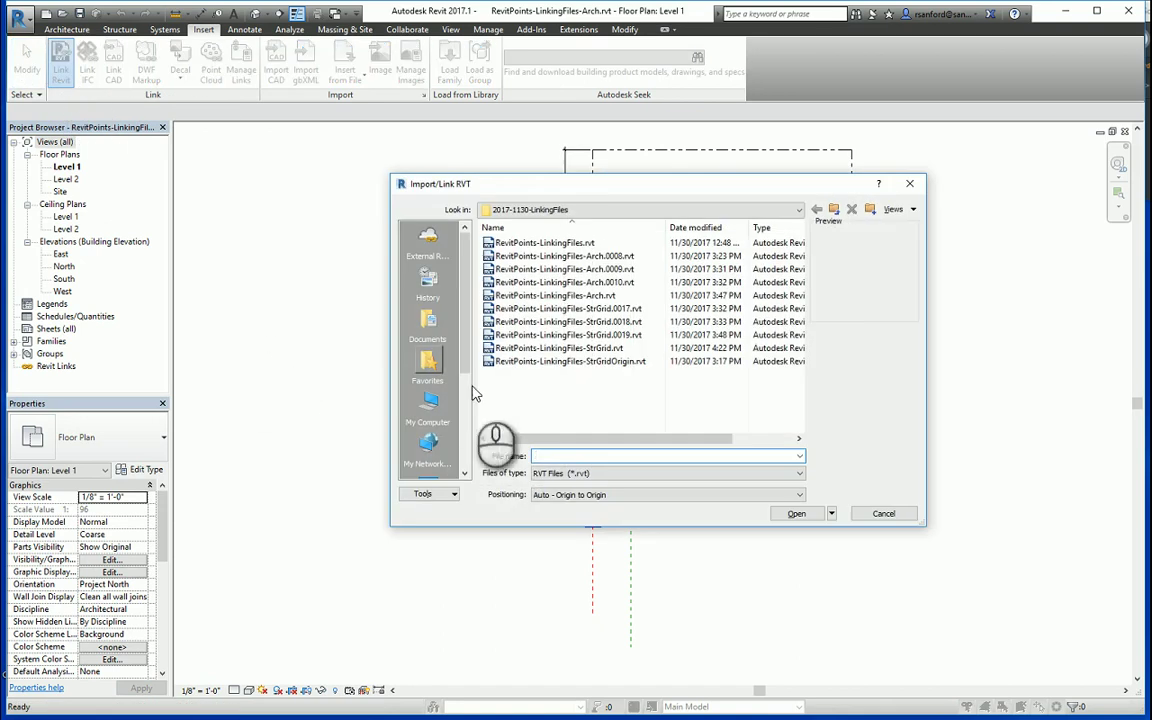
left_click(560, 348)
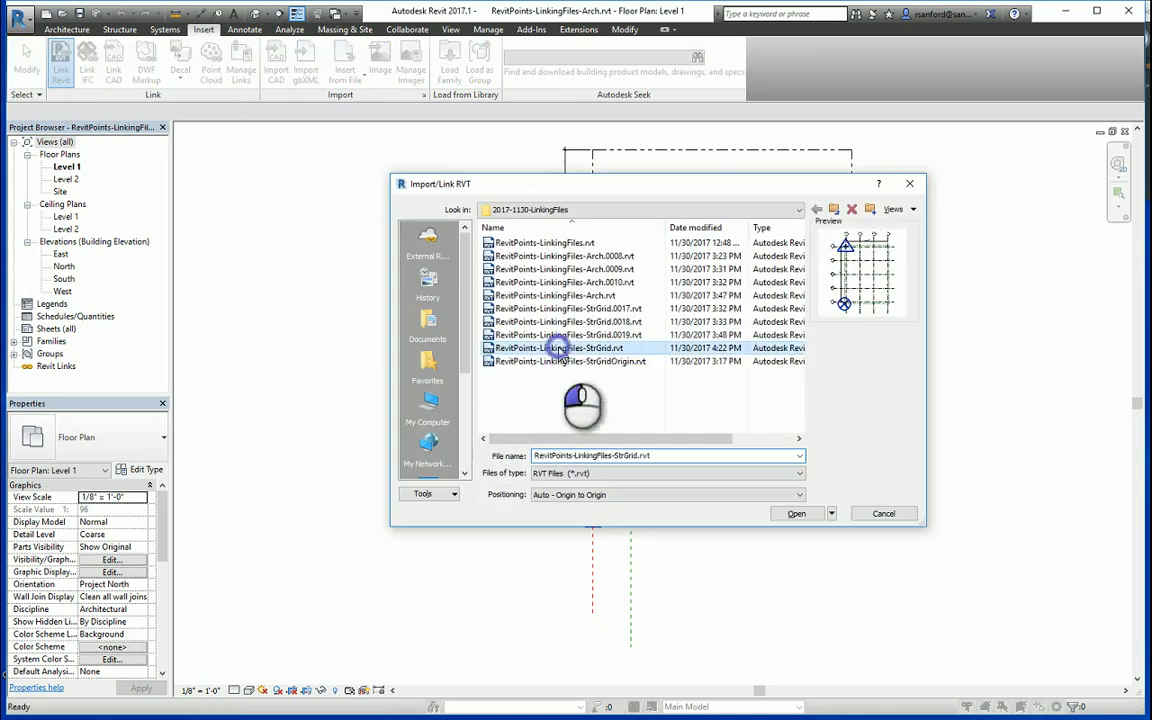
left_click(795, 514)
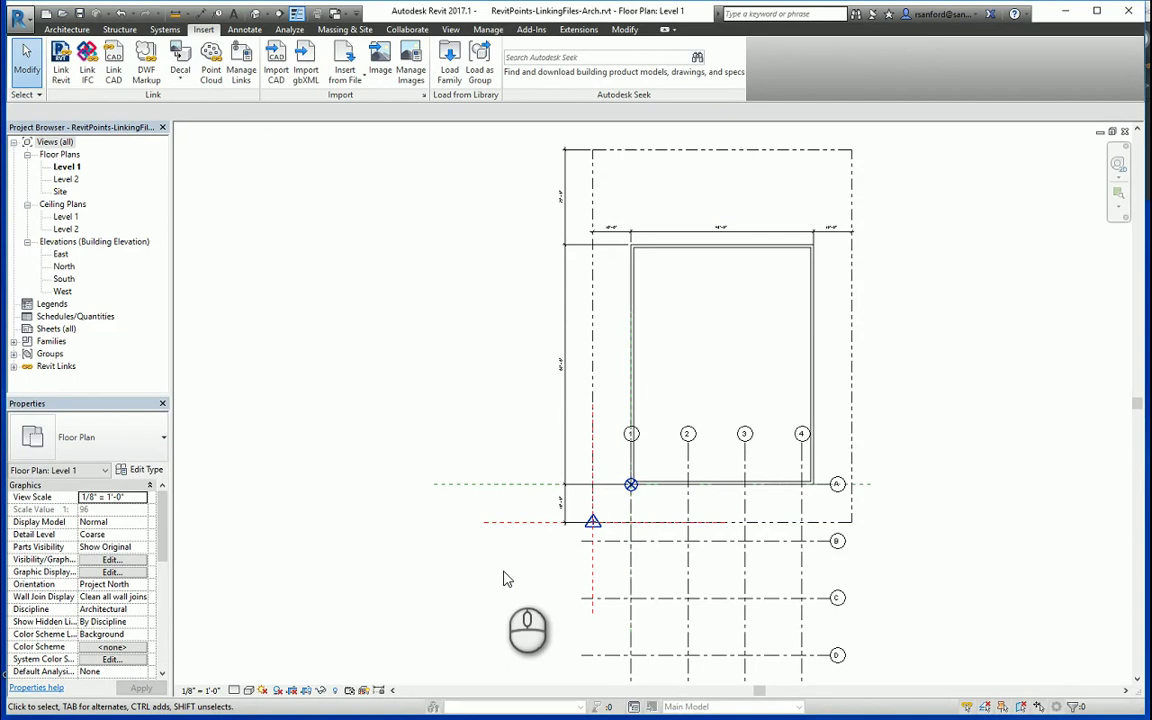
- Undo the offset link and relink StrGrid.rvt using Auto - Project Base Point to Project Base Point
key("ctrl+z")
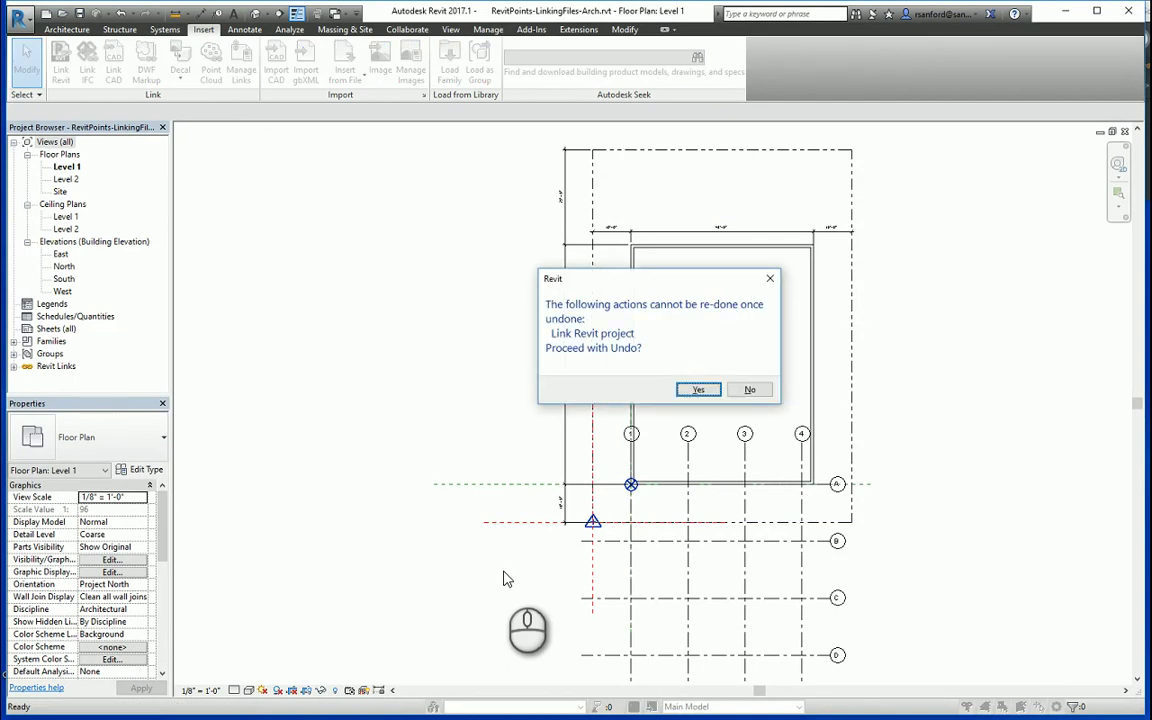
left_click(695, 389)
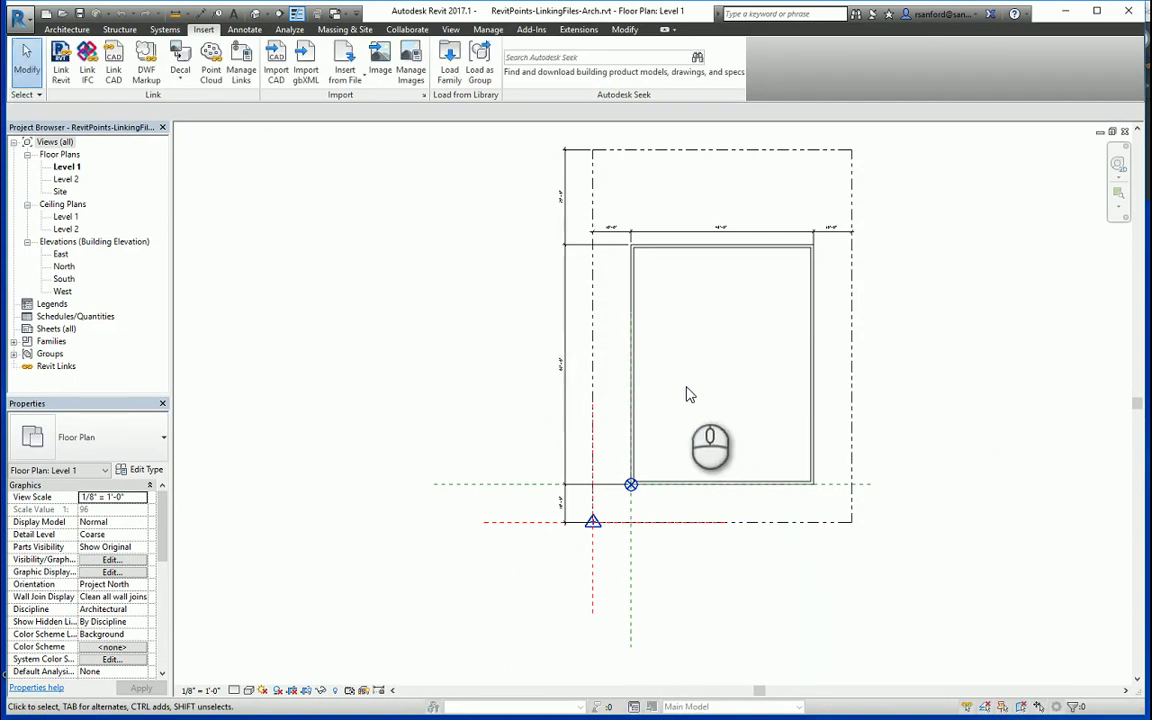
left_click(61, 75)
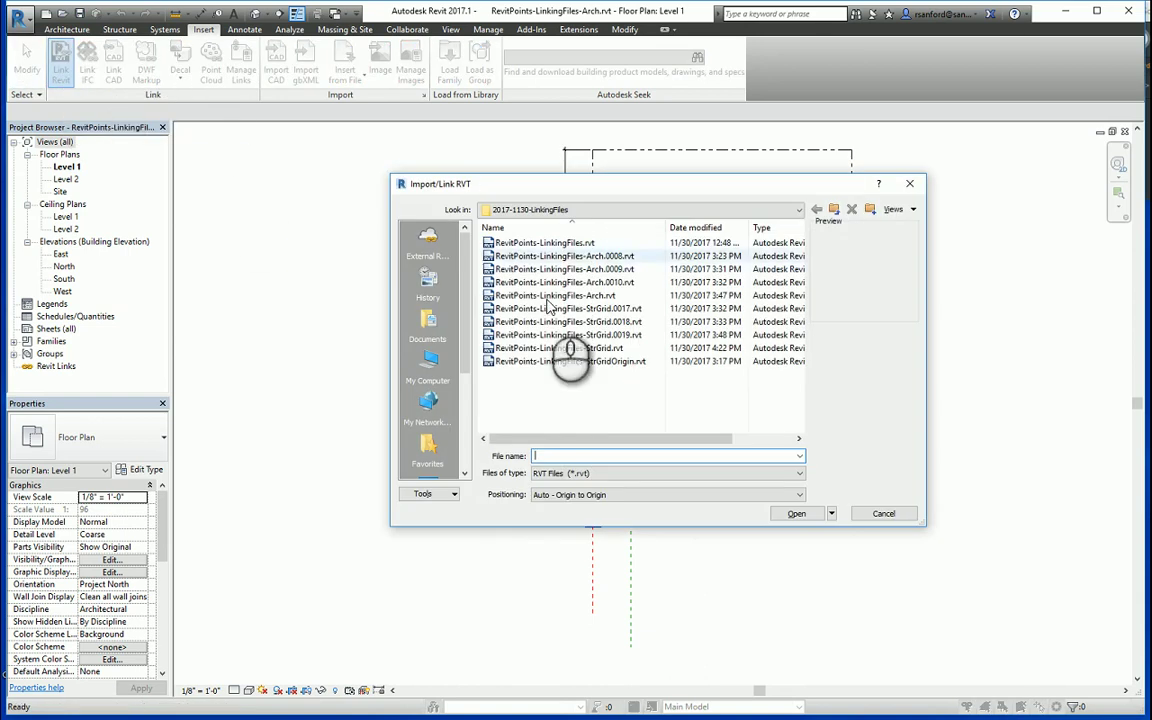
left_click(560, 348)
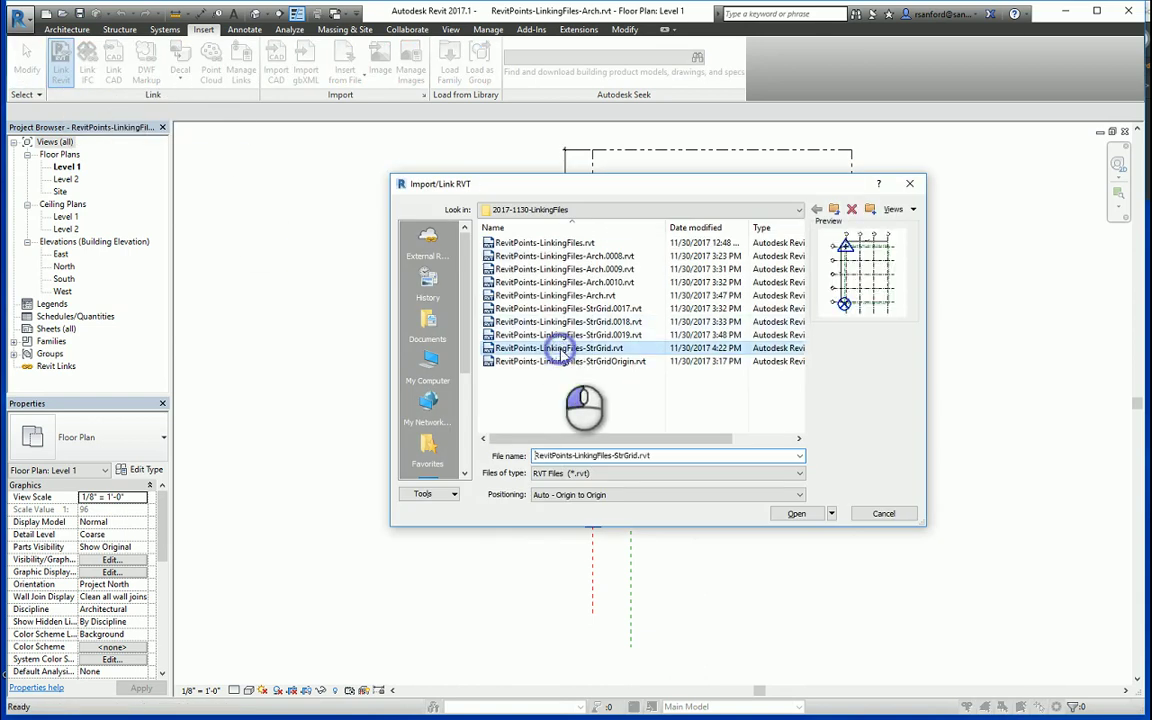
left_click(556, 495)
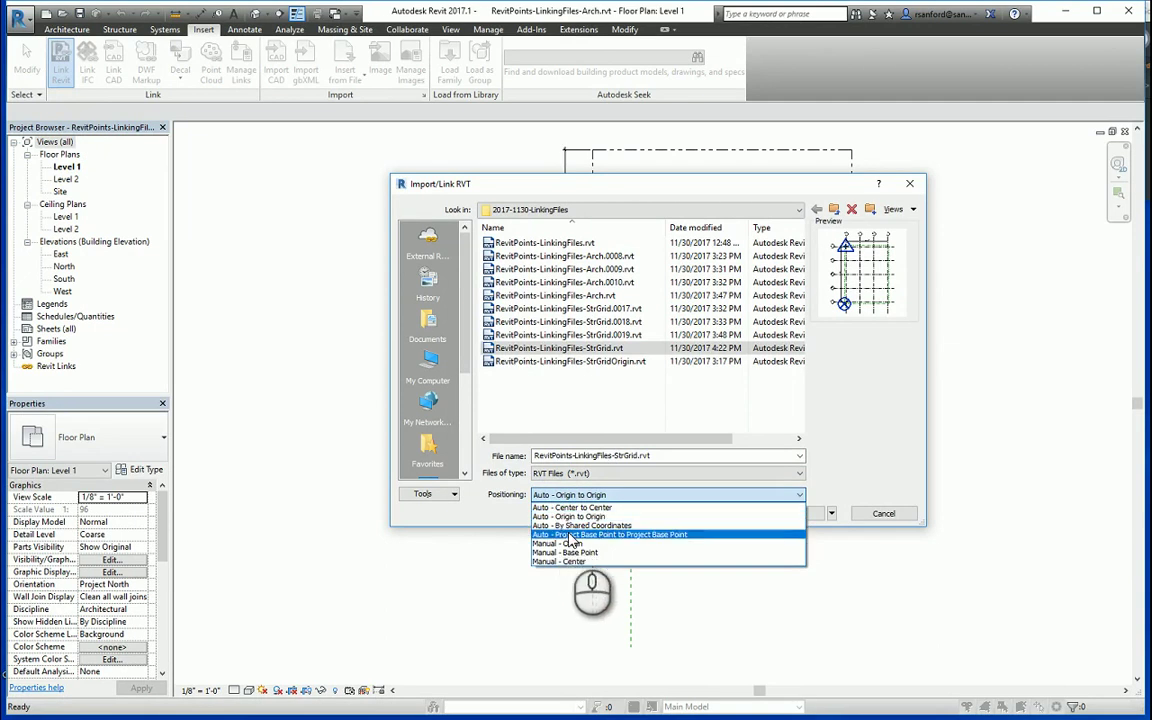
left_click(620, 541)
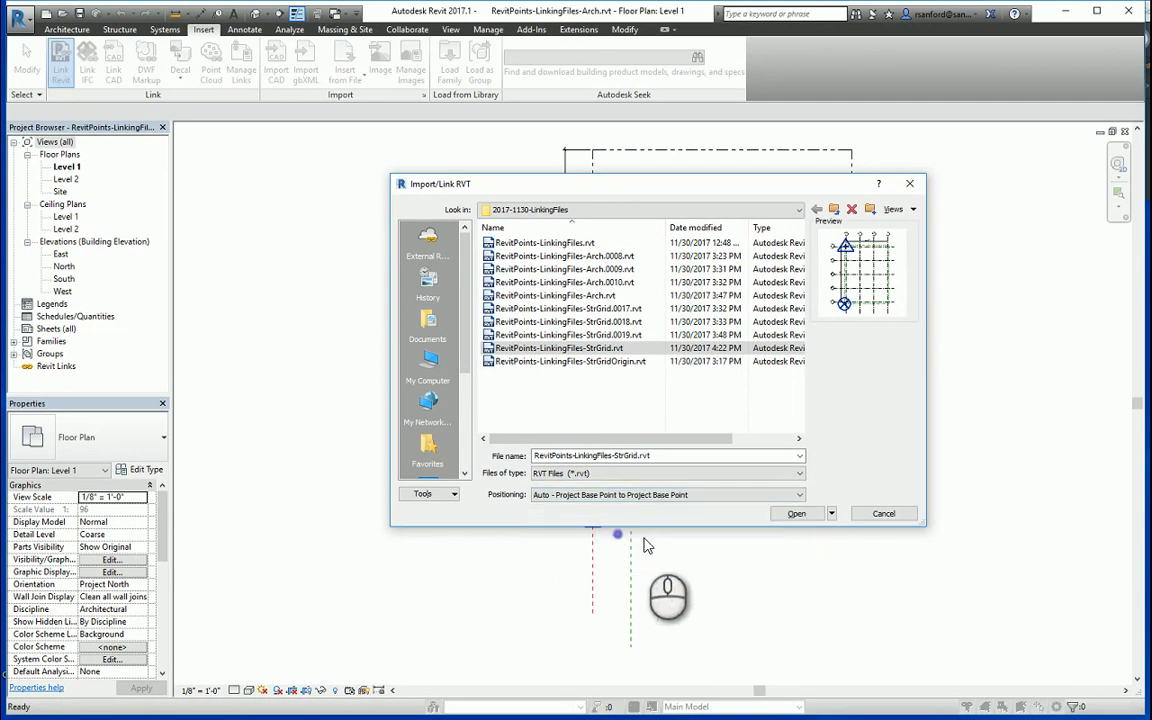
left_click(797, 513)
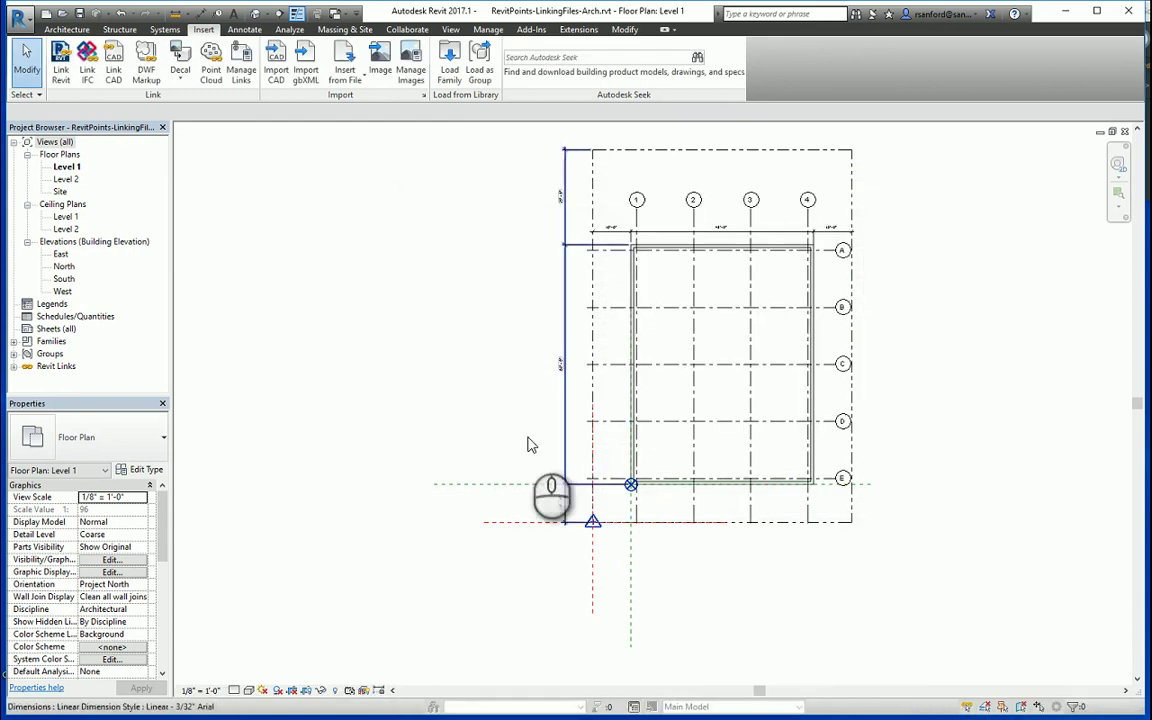
left_click(415, 408)
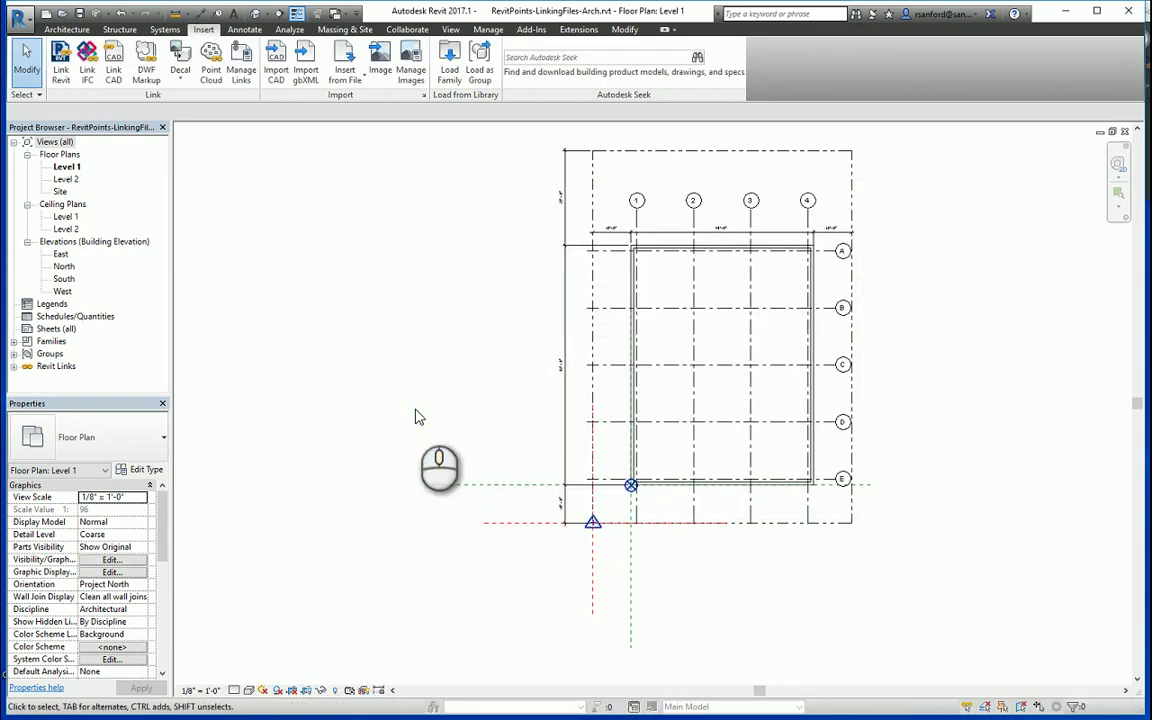